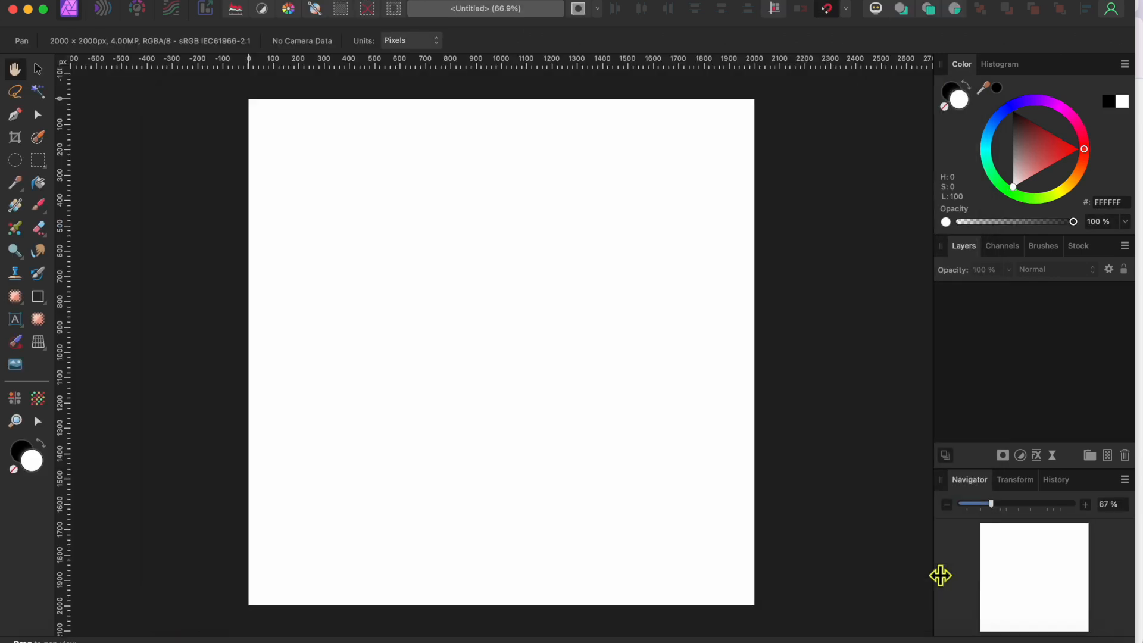
Save the untitled document in Downloads as "3D Name".
left_click(136, 0)
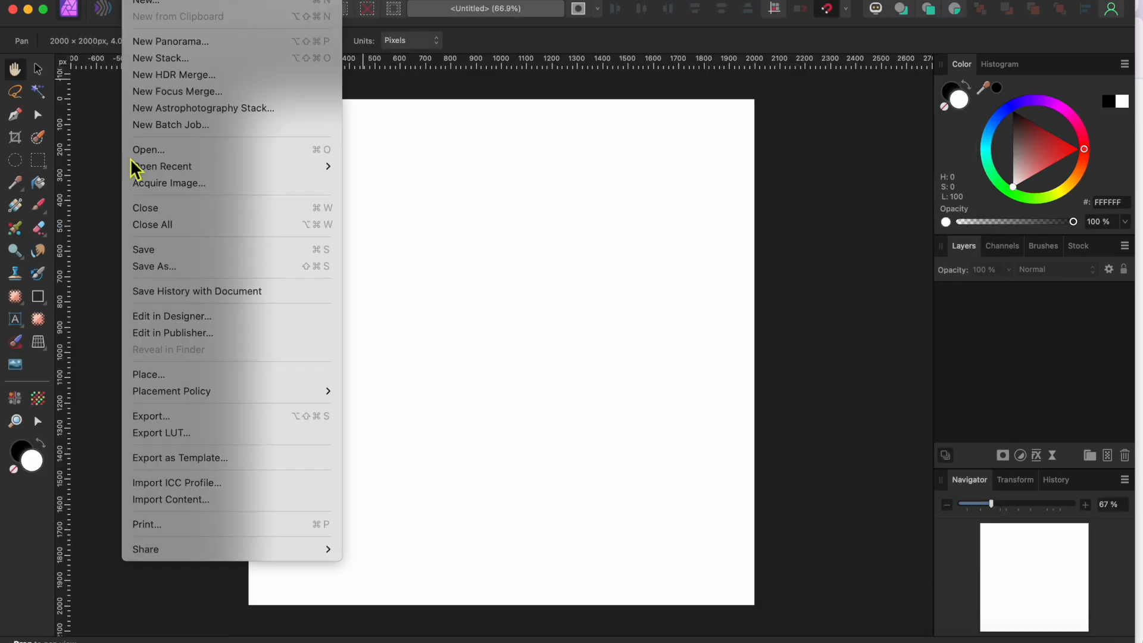
left_click(225, 274)
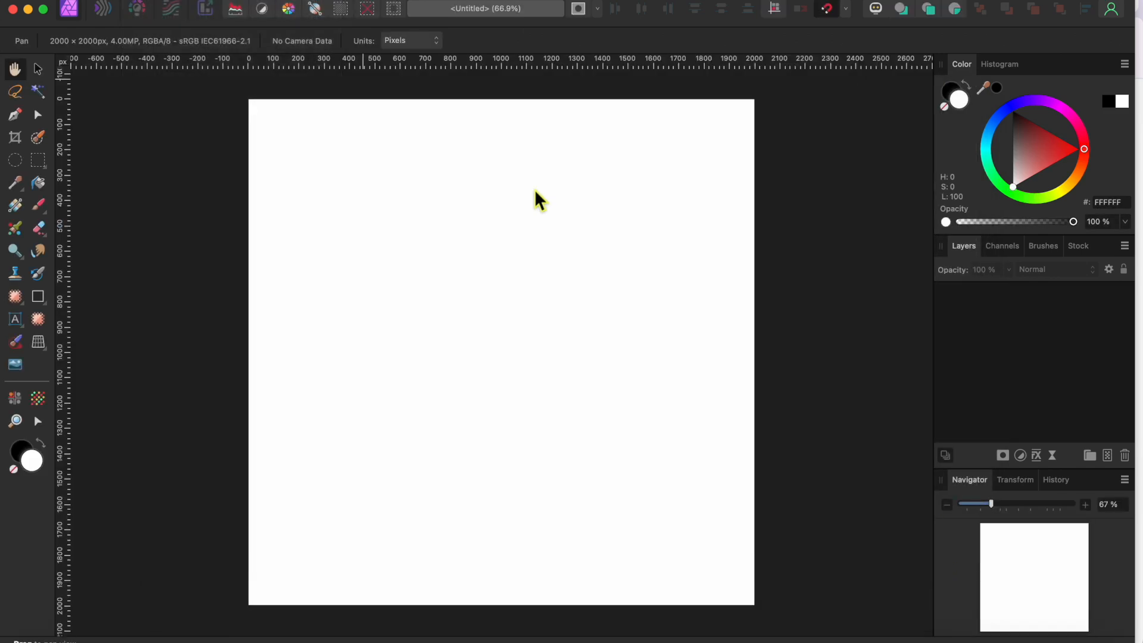
type("3D")
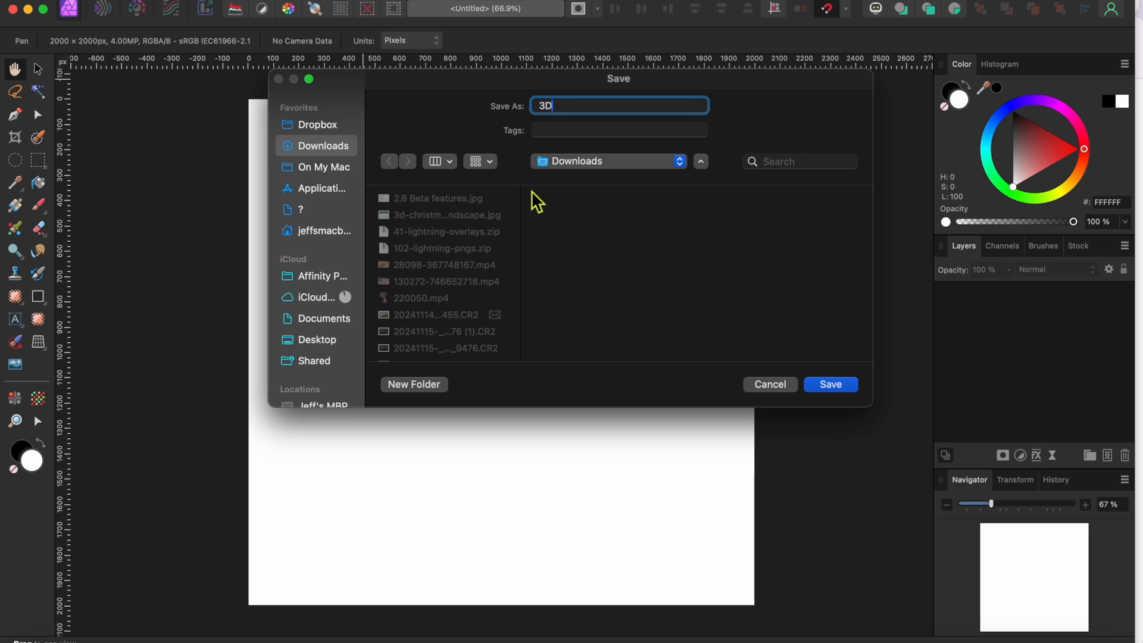
type(" Name")
left_click(831, 385)
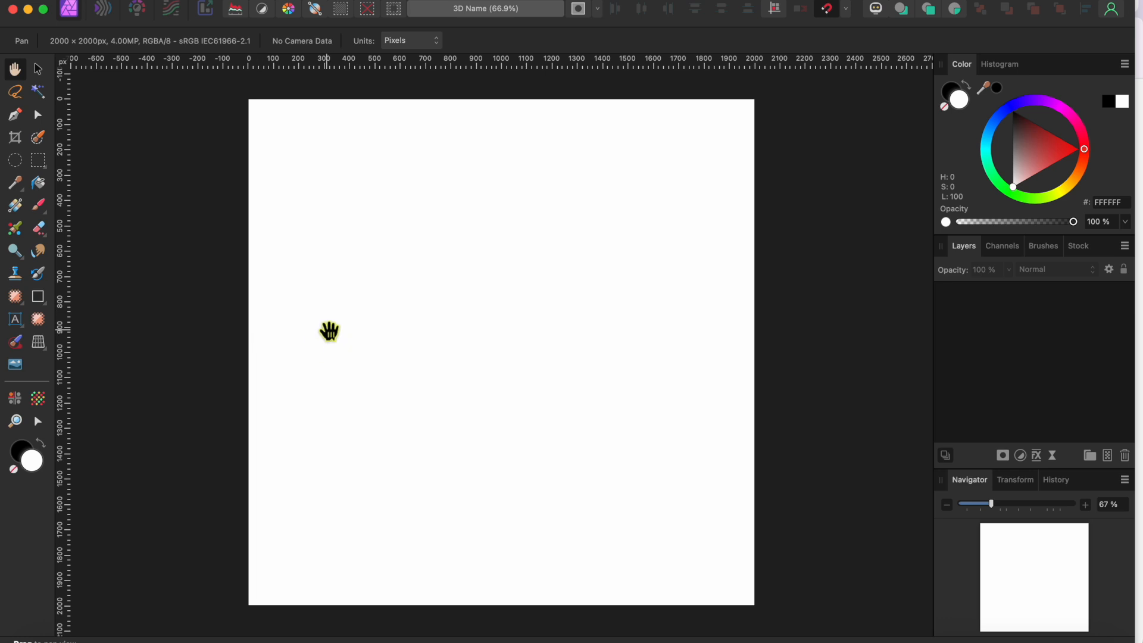
Add the first name in capital letters as art text on the canvas, using the Impact font.
left_click(14, 319)
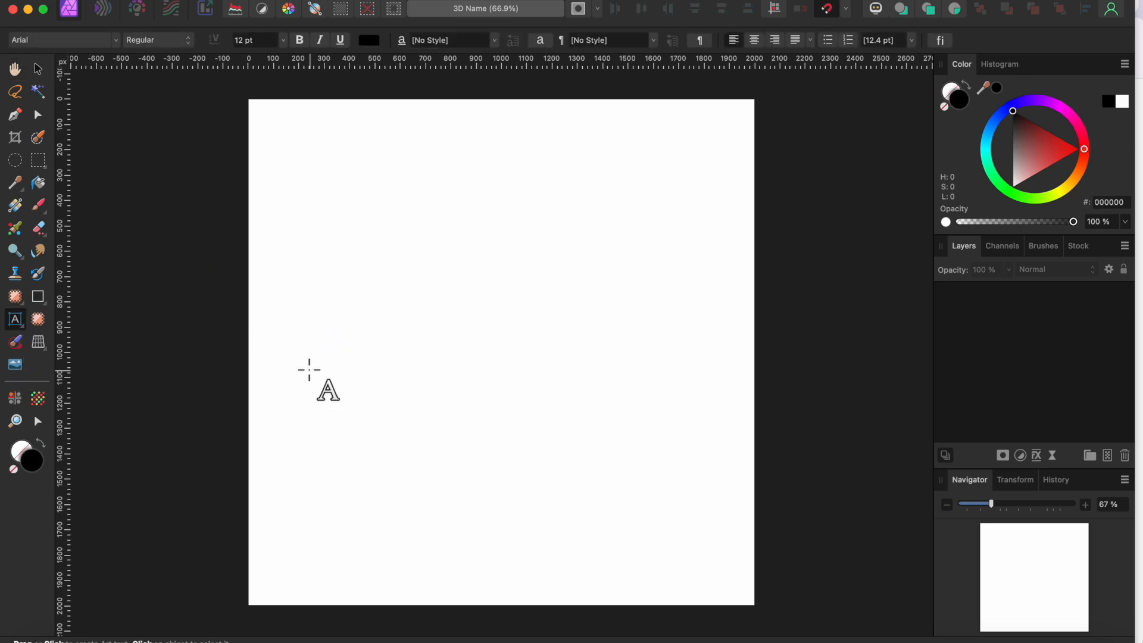
left_click_drag(331, 300, 358, 319)
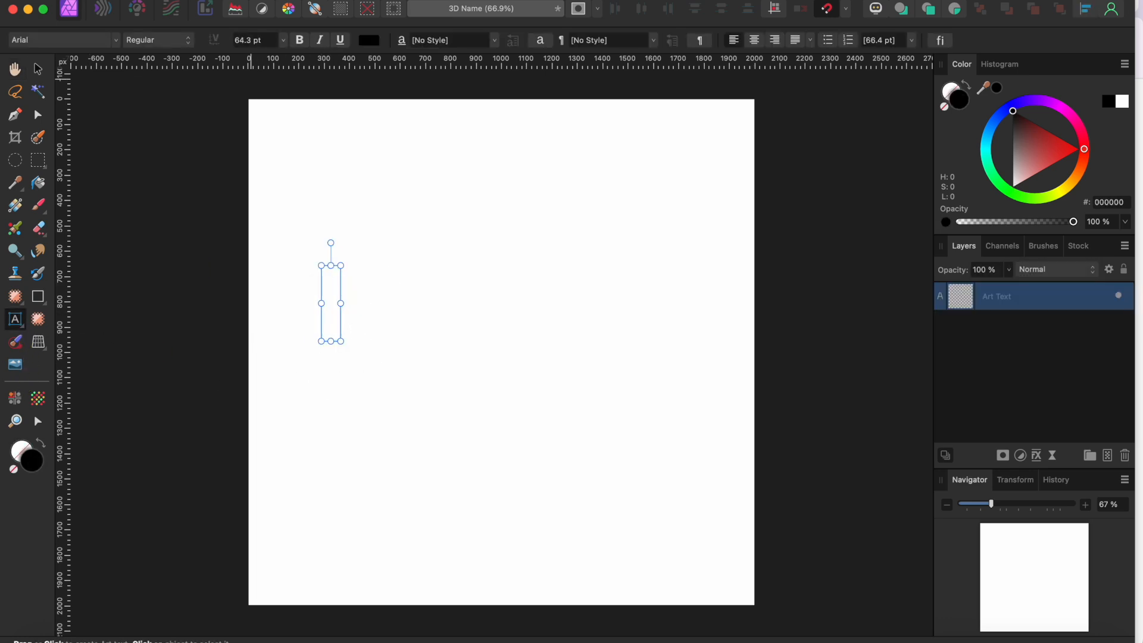
left_click(90, 37)
left_click(79, 58)
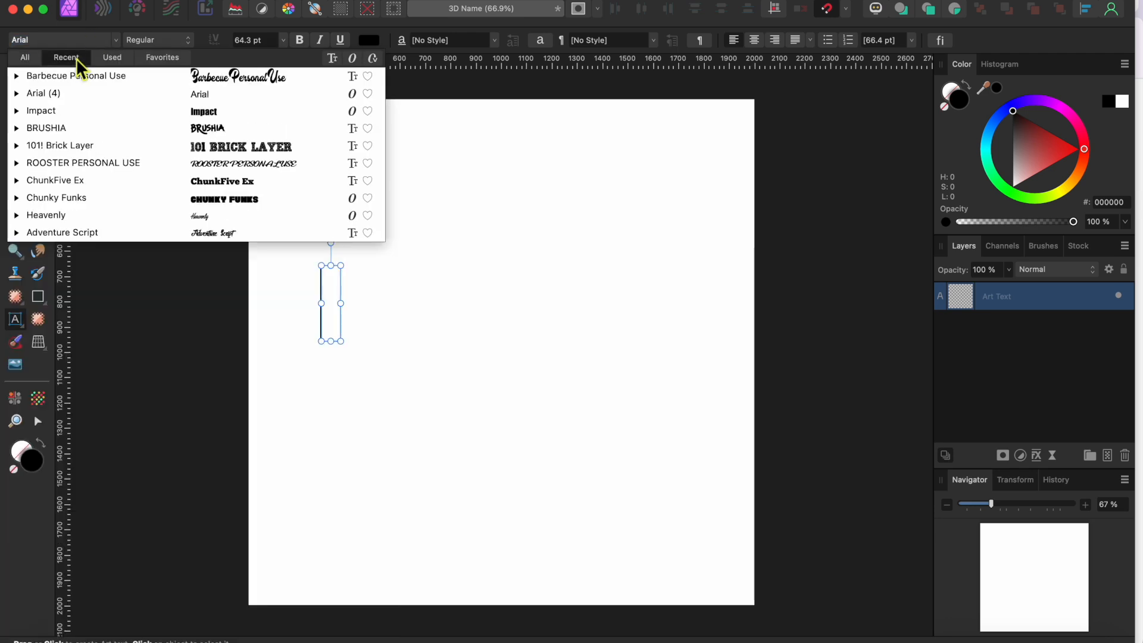
left_click(235, 114)
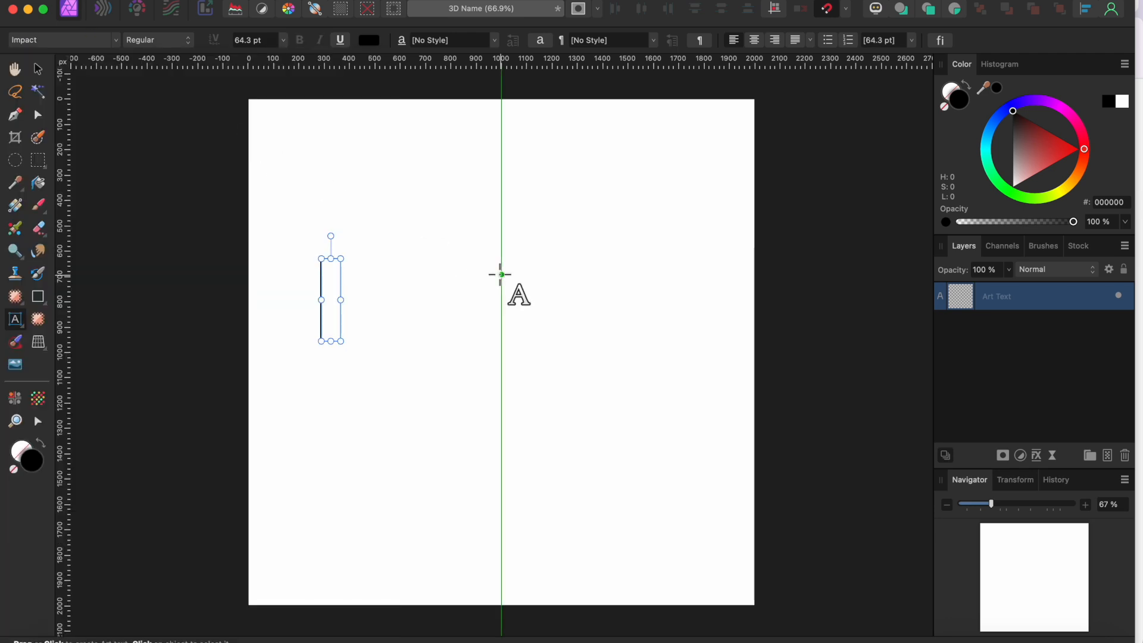
type("J")
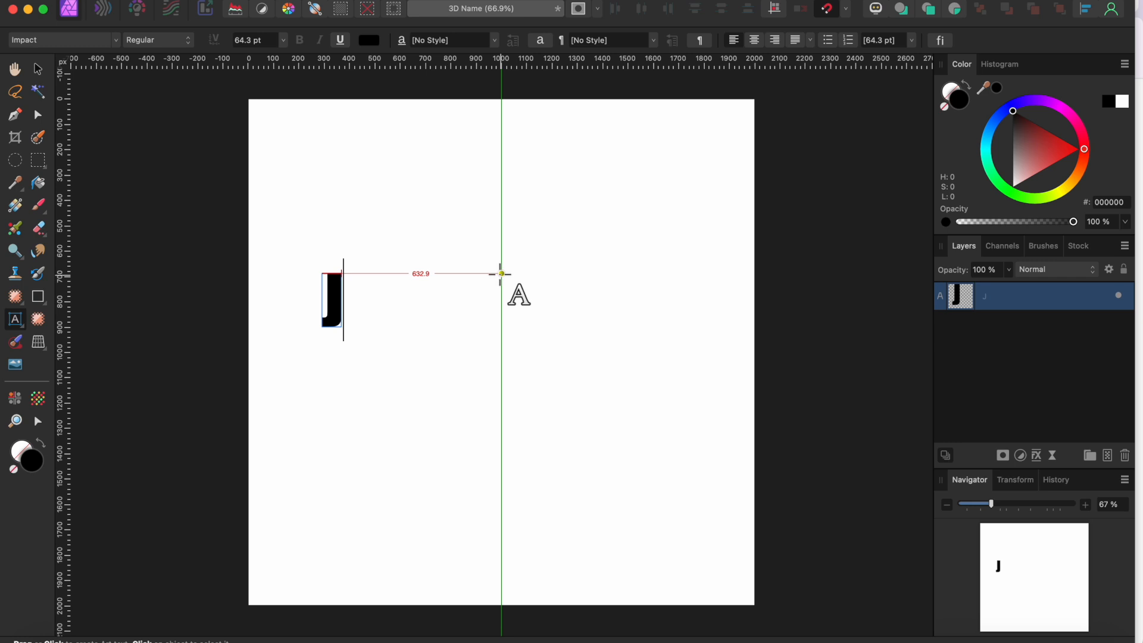
type("EFF")
key("Escape")
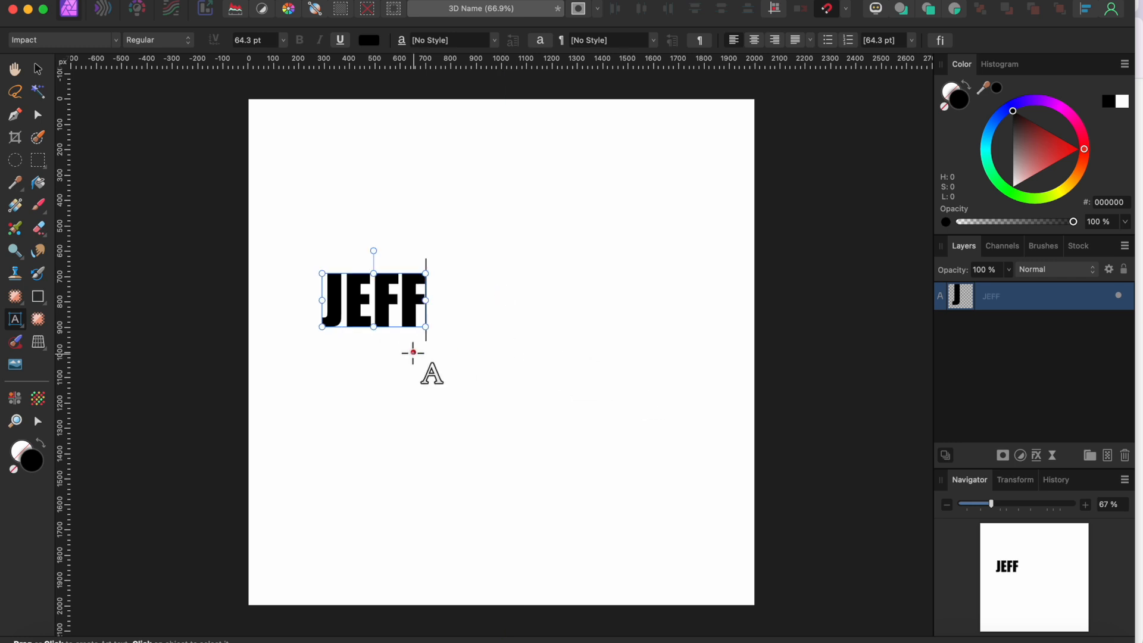
Enlarge the name text to about 1122 × 582 px and recolour it grey, A49C9C.
left_click_drag(432, 336, 623, 401)
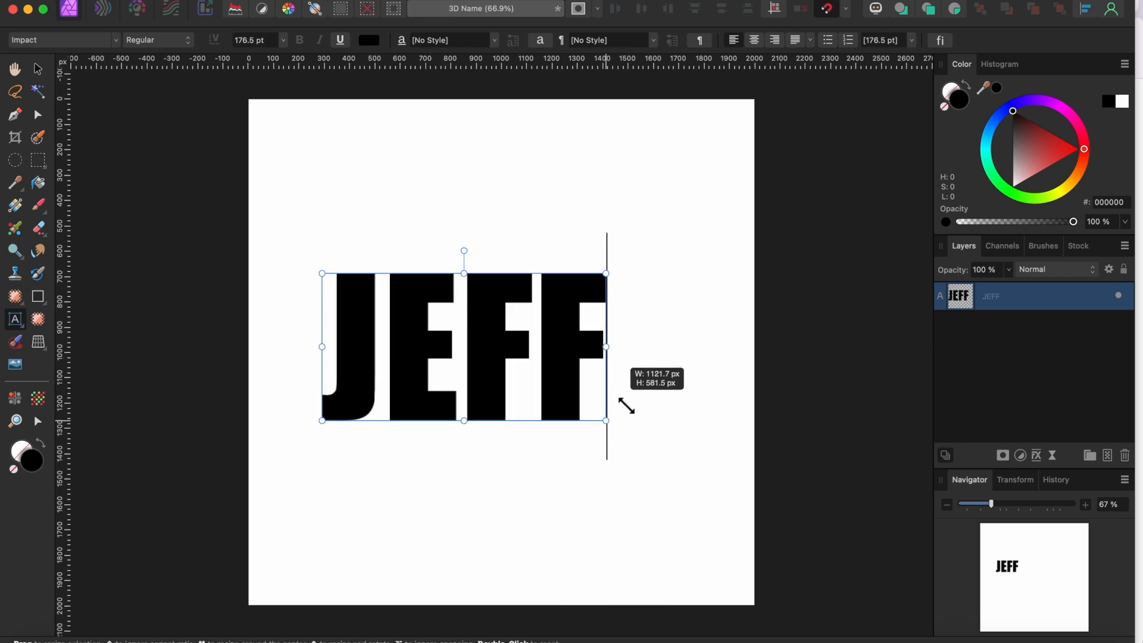
double_click(566, 334)
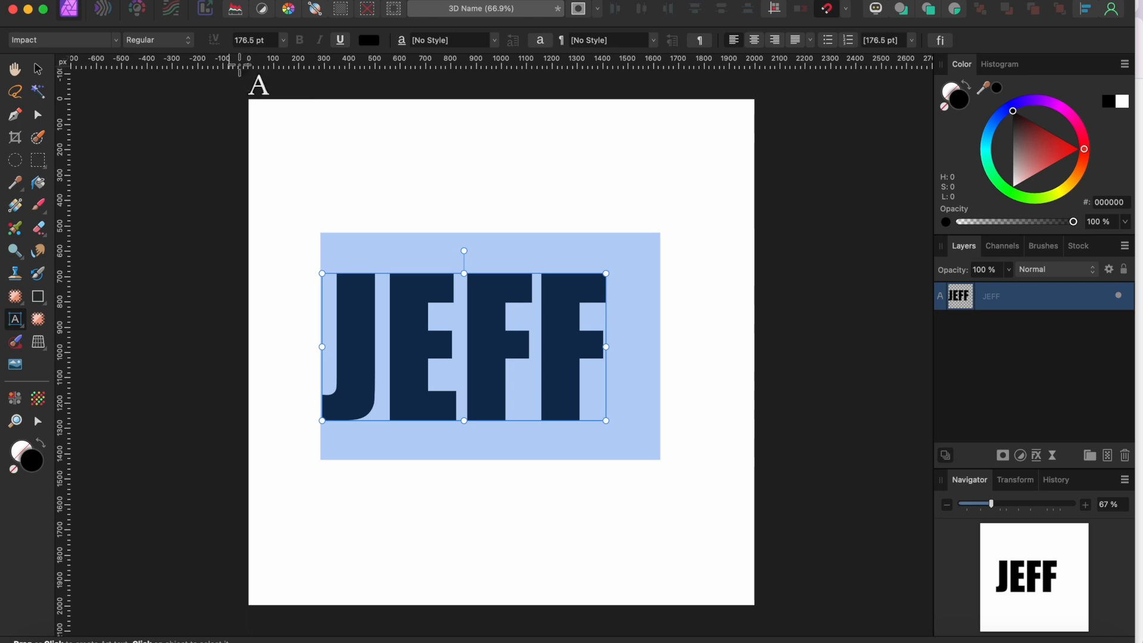
left_click(1015, 162)
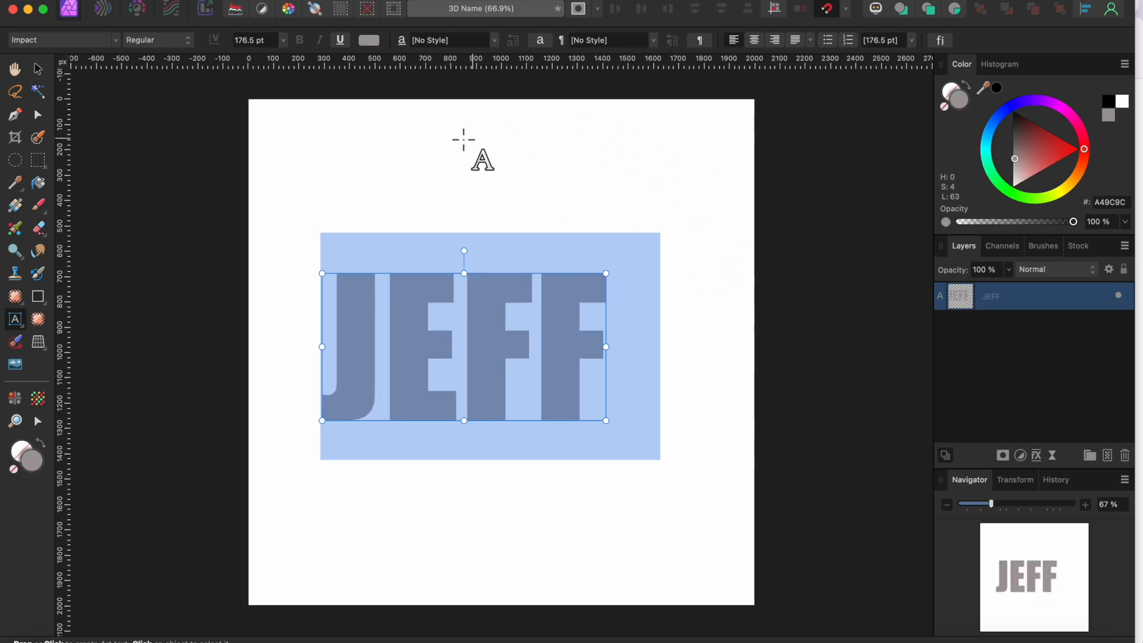
left_click(112, 84)
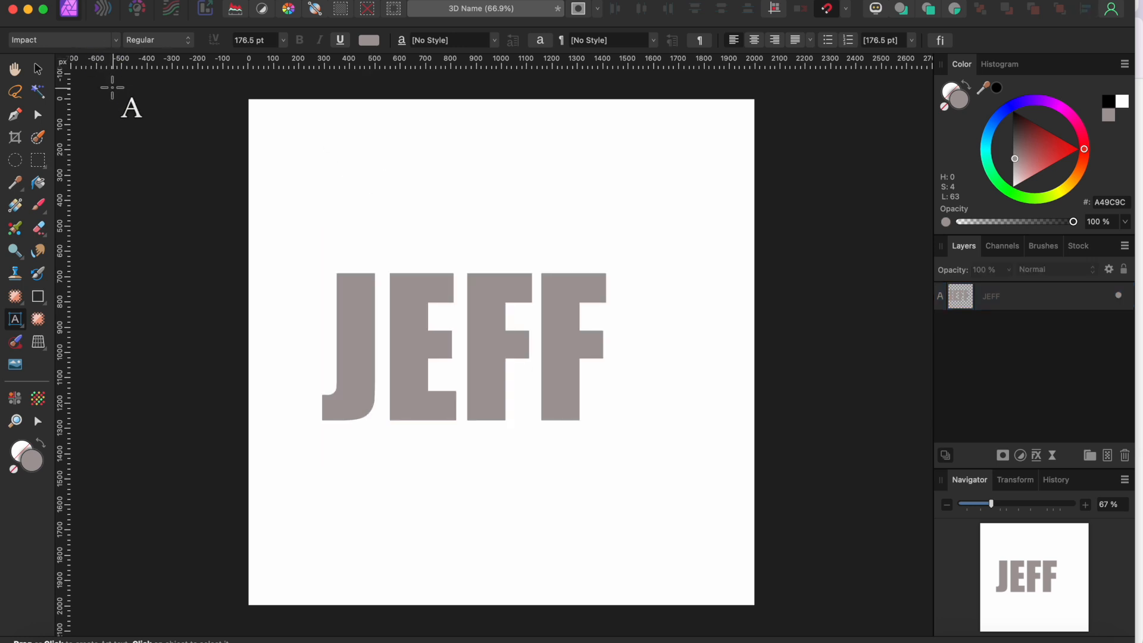
Apply a 3D layer effect to the name text with a radius of about 14 px.
left_click(38, 69)
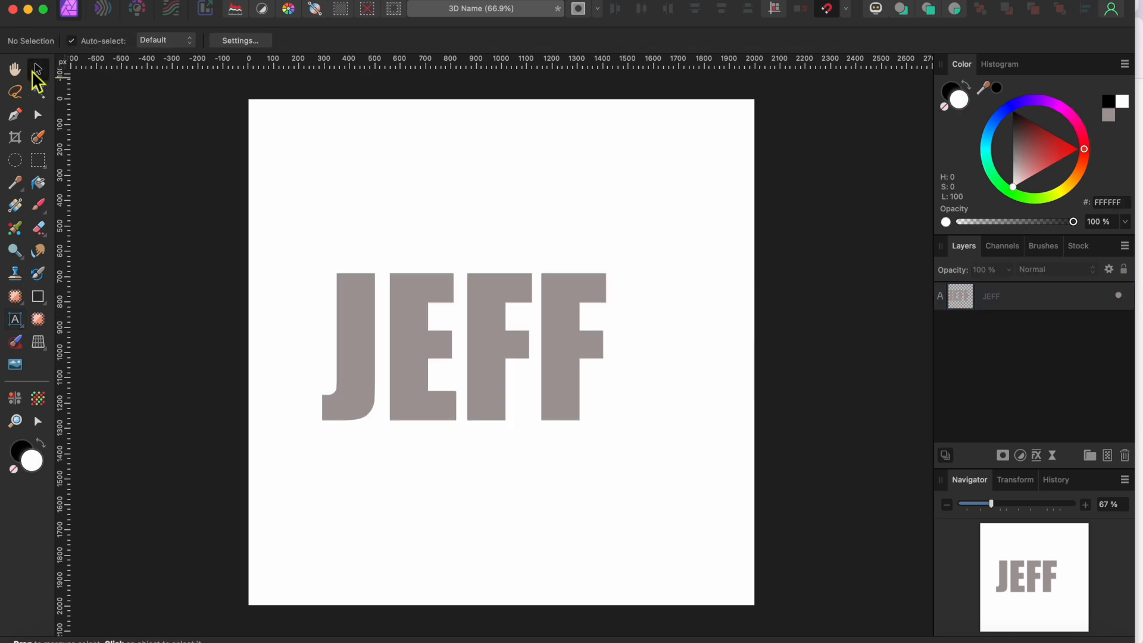
double_click(587, 391)
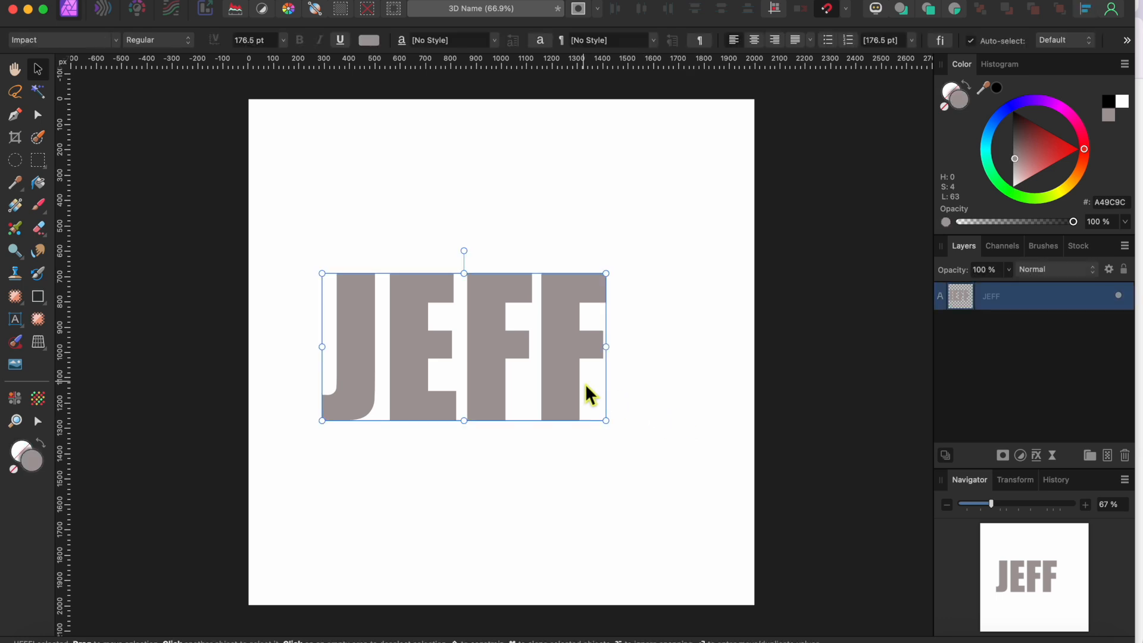
left_click(1036, 456)
left_click(692, 231)
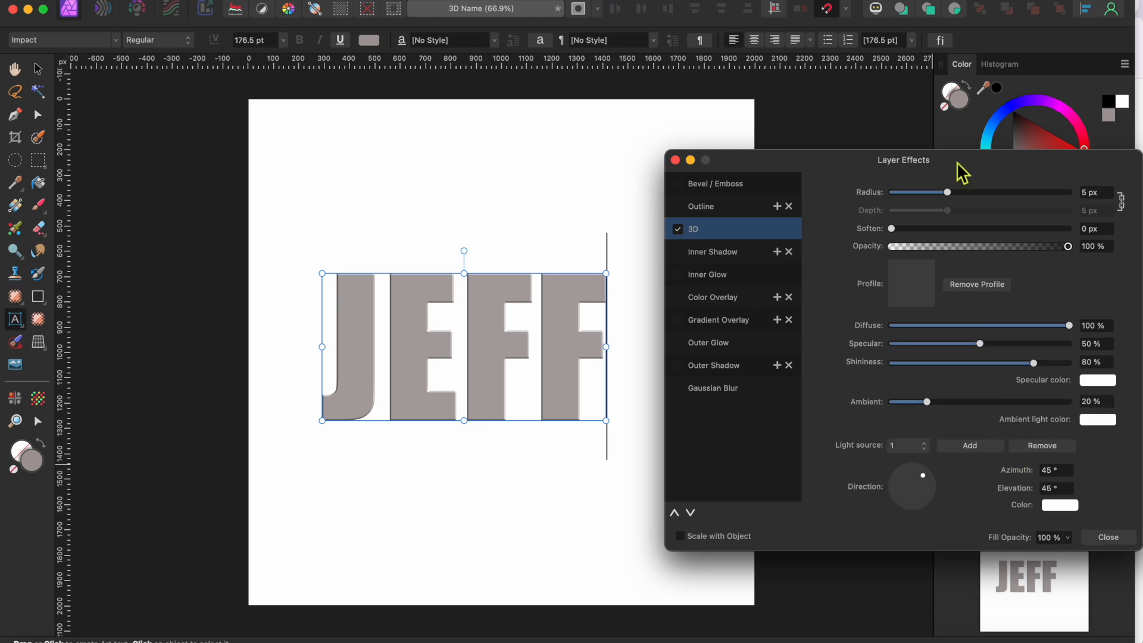
left_click_drag(951, 195, 974, 194)
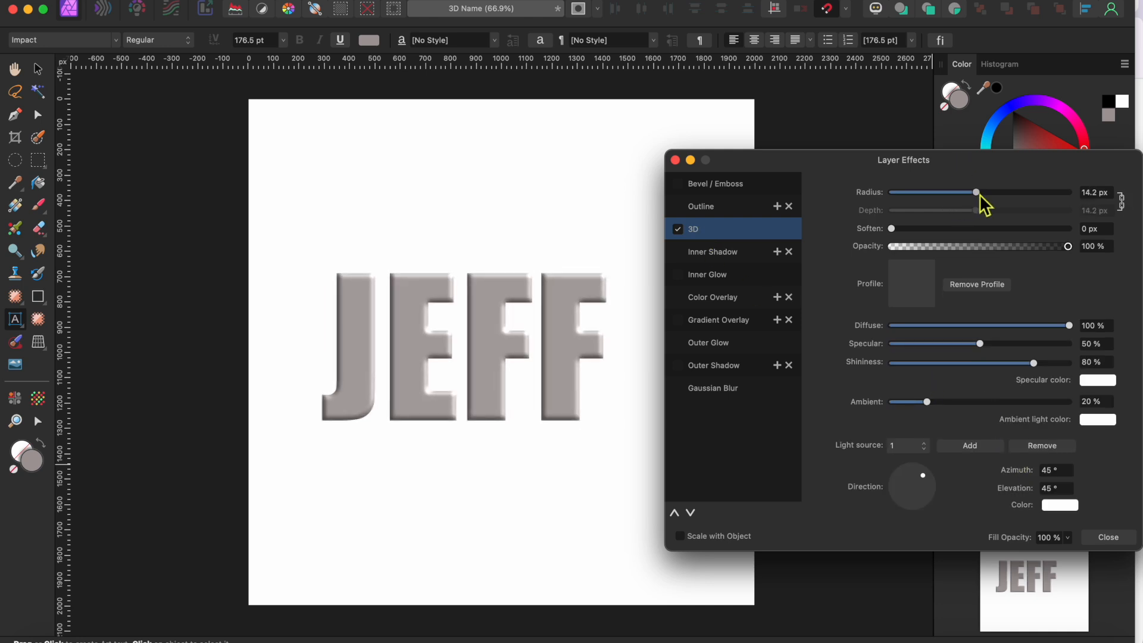
left_click(676, 161)
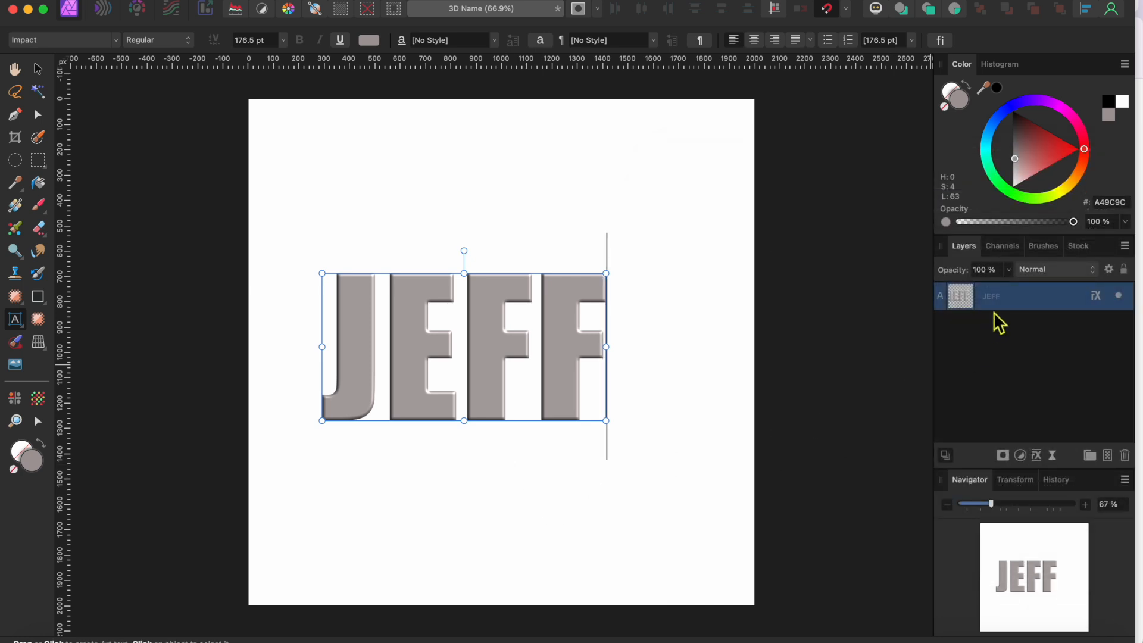
Set up a Move / Duplicate of the name text with a 1 px horizontal and 1 px vertical offset.
key("Return")
scroll(573, 398, "down", 4)
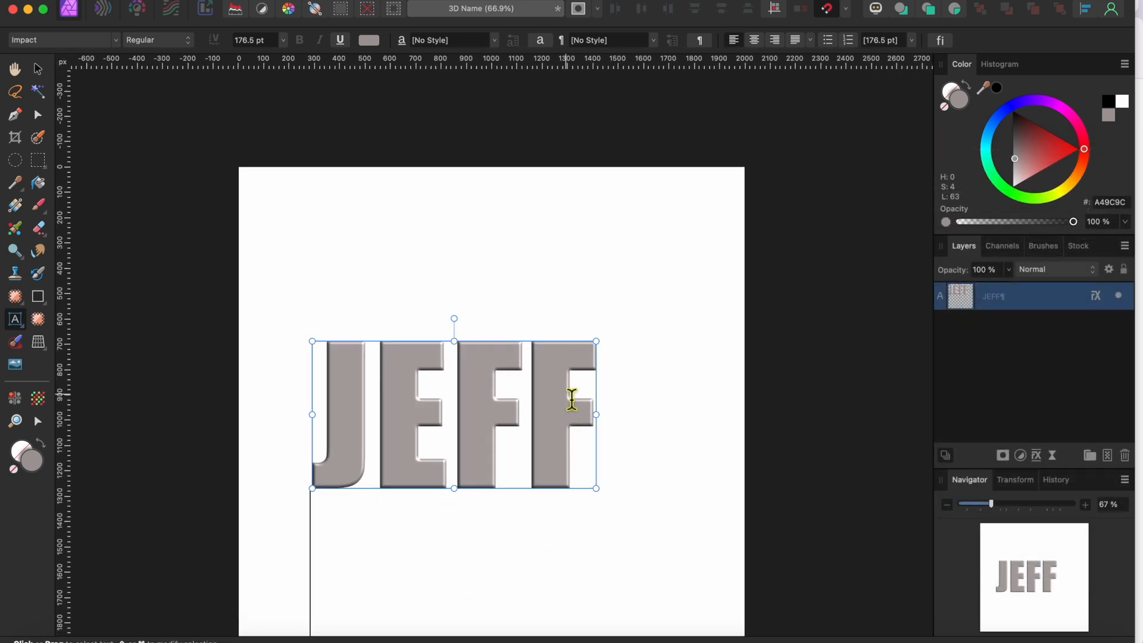
left_click(37, 67)
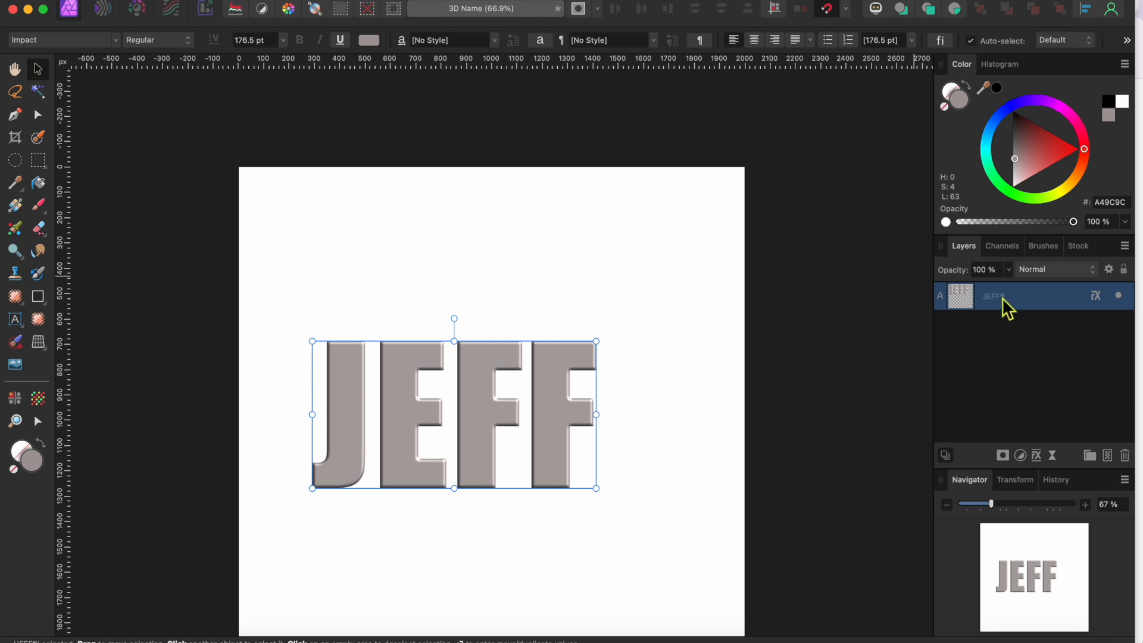
key("Return")
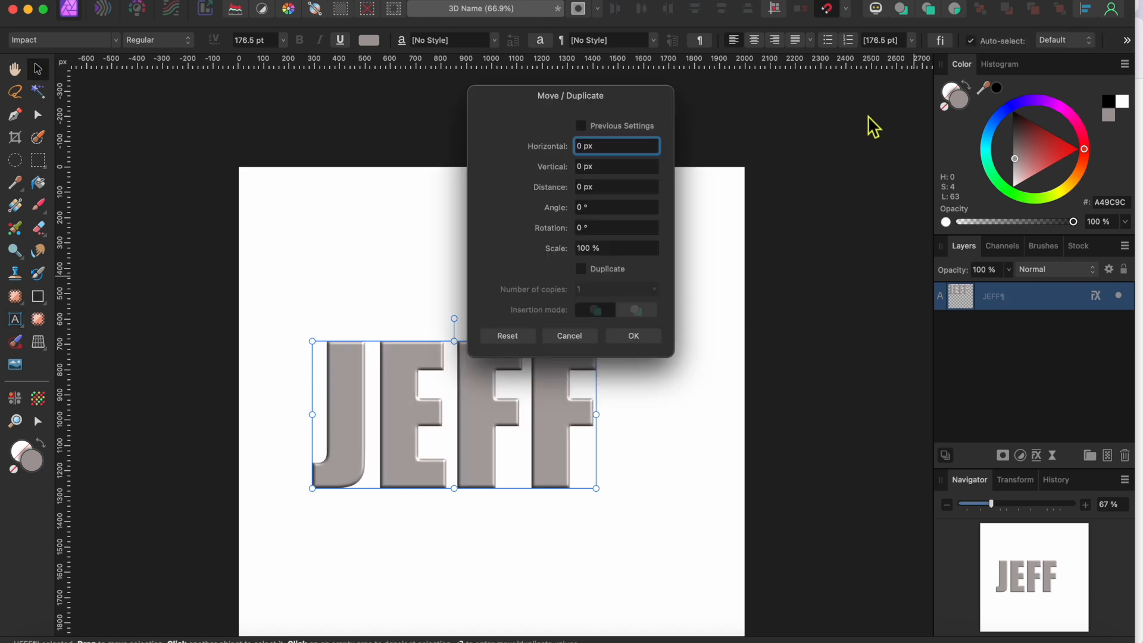
left_click_drag(663, 107, 766, 101)
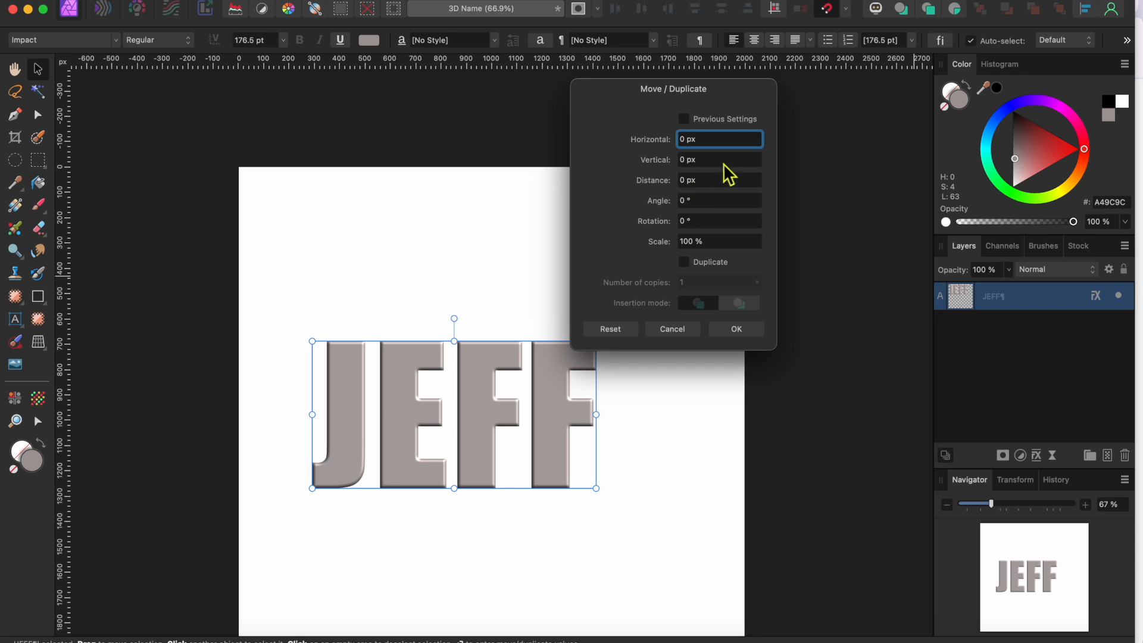
type("1")
key("Tab")
type("1")
key("Tab")
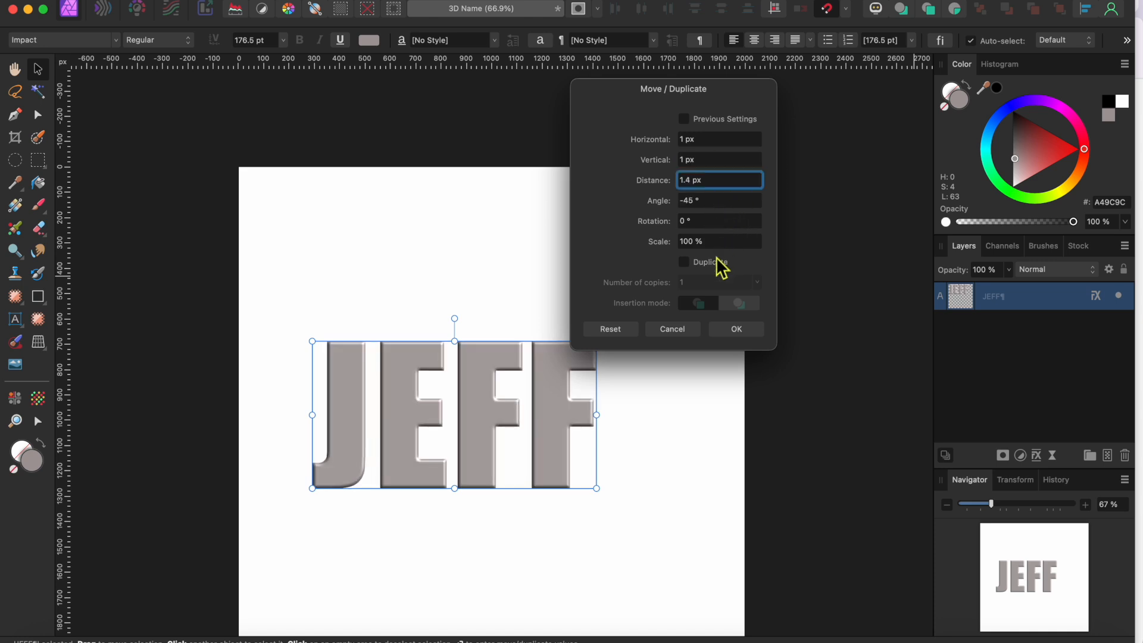
Duplicate the name text with that offset into 37 copies inserted behind the original.
left_click(696, 263)
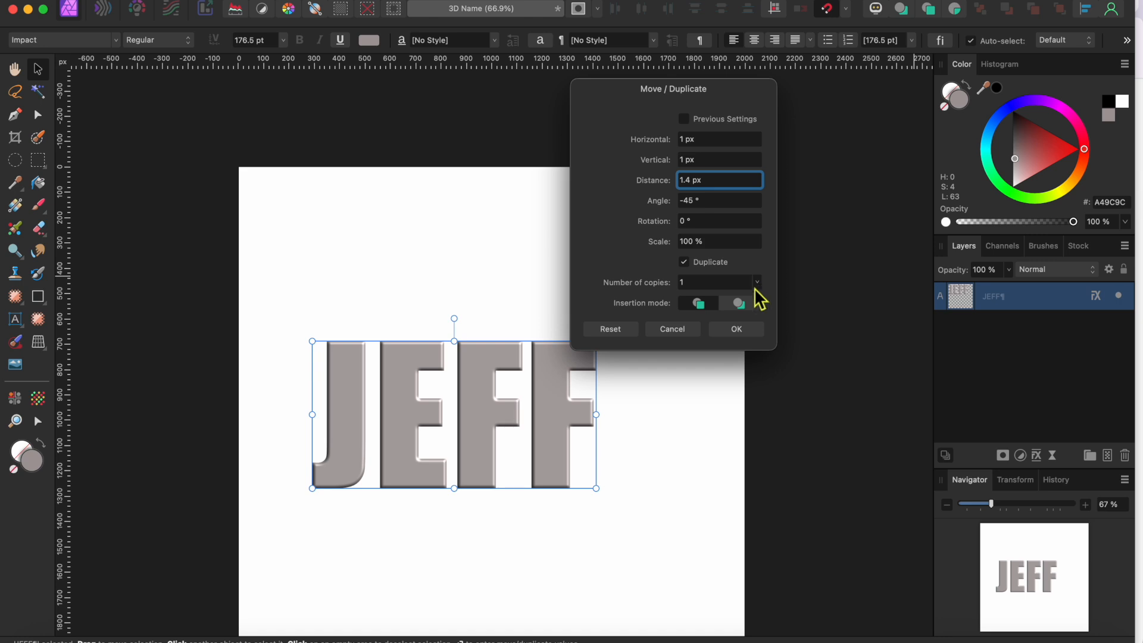
left_click(738, 303)
left_click_drag(759, 299, 804, 297)
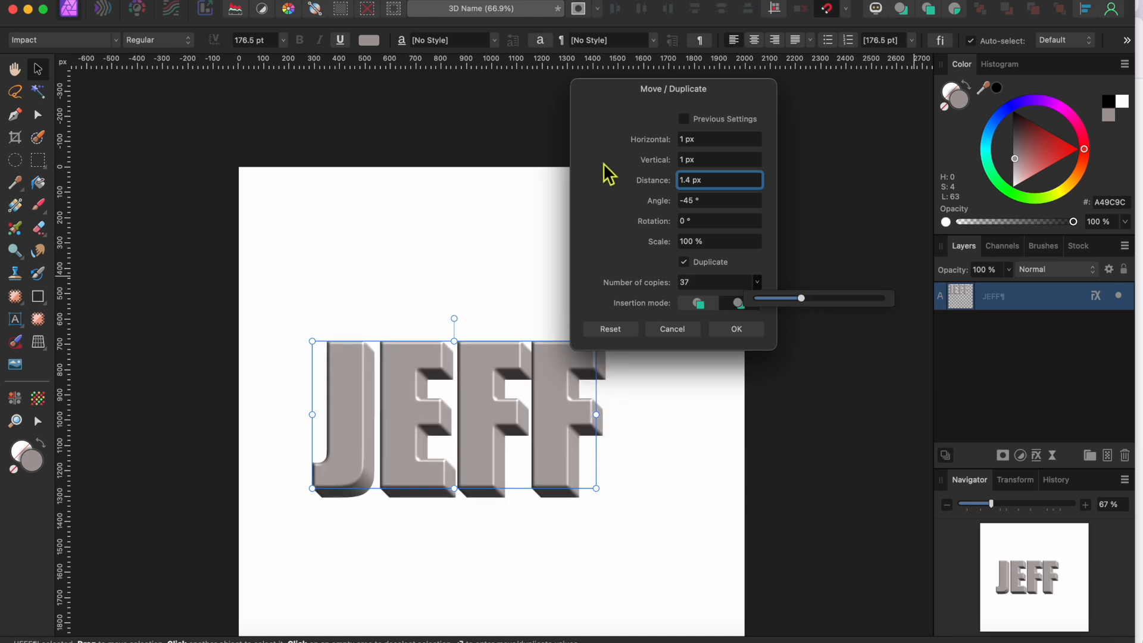
left_click(748, 329)
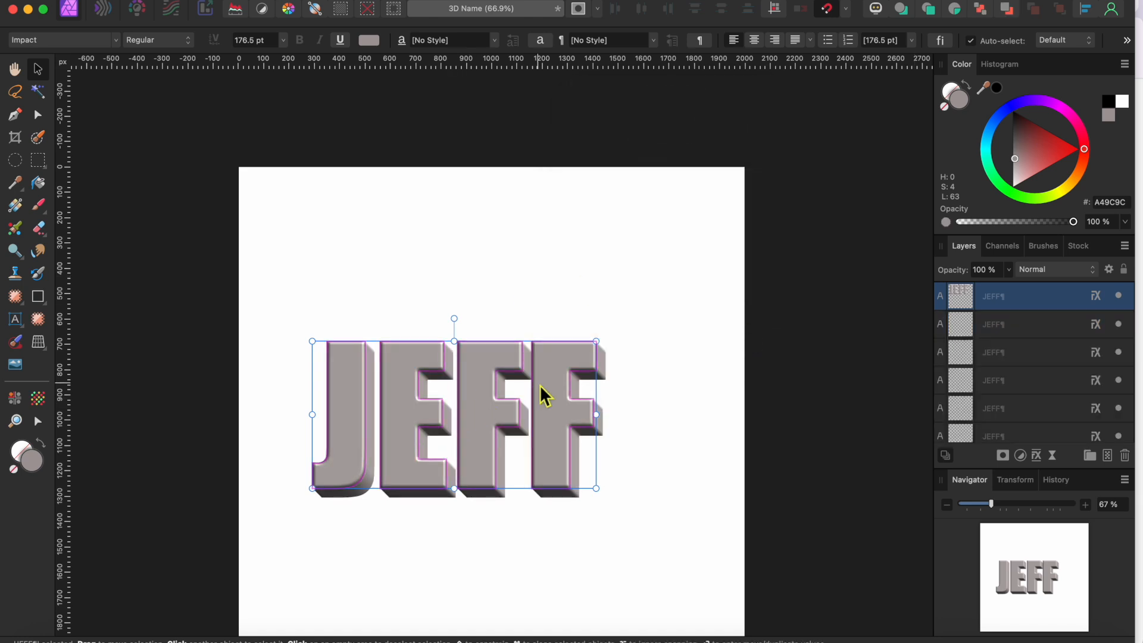
Select all the stacked copies of the name text on the canvas and group them.
scroll(538, 386, "right", 2)
scroll(538, 386, "down", 1)
left_click_drag(172, 276, 628, 633)
right_click(504, 454)
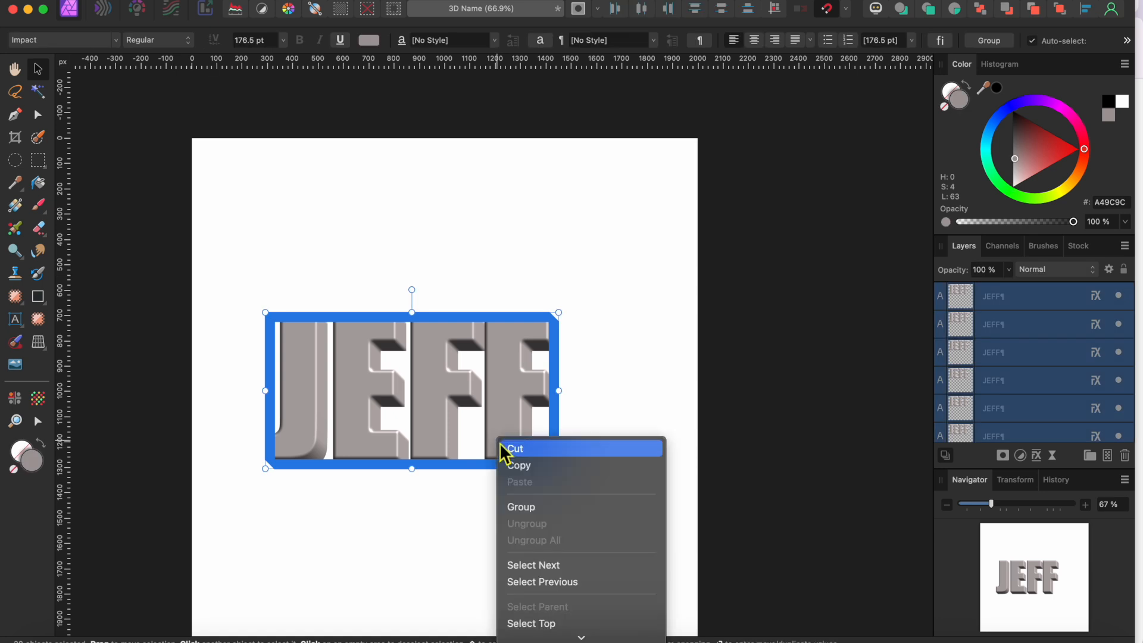
scroll(541, 562, "down", 5)
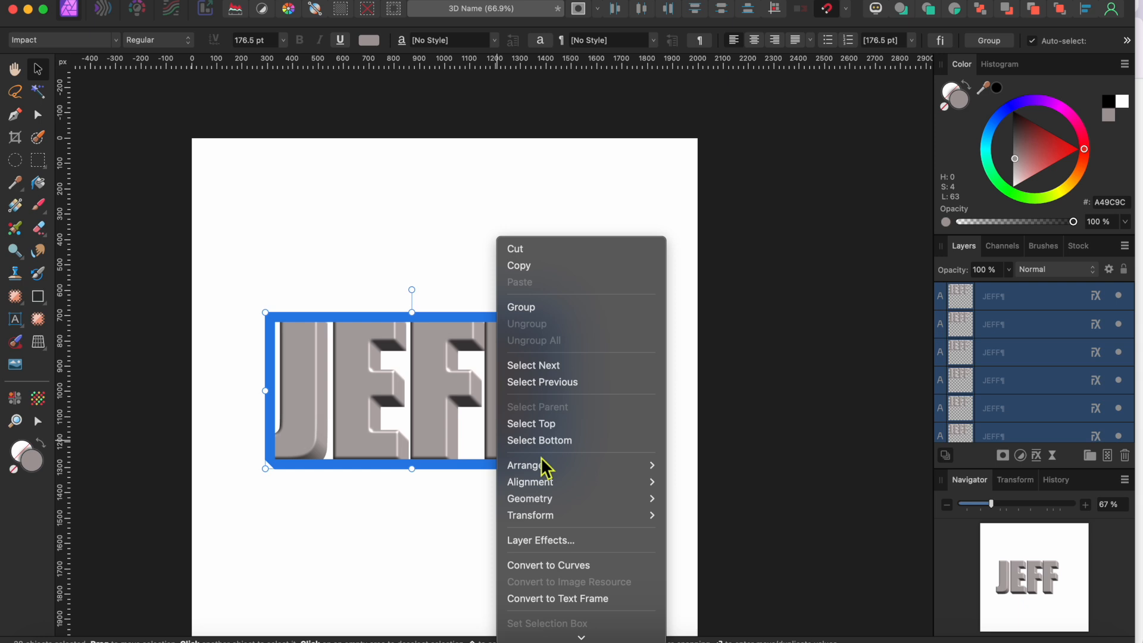
left_click(543, 307)
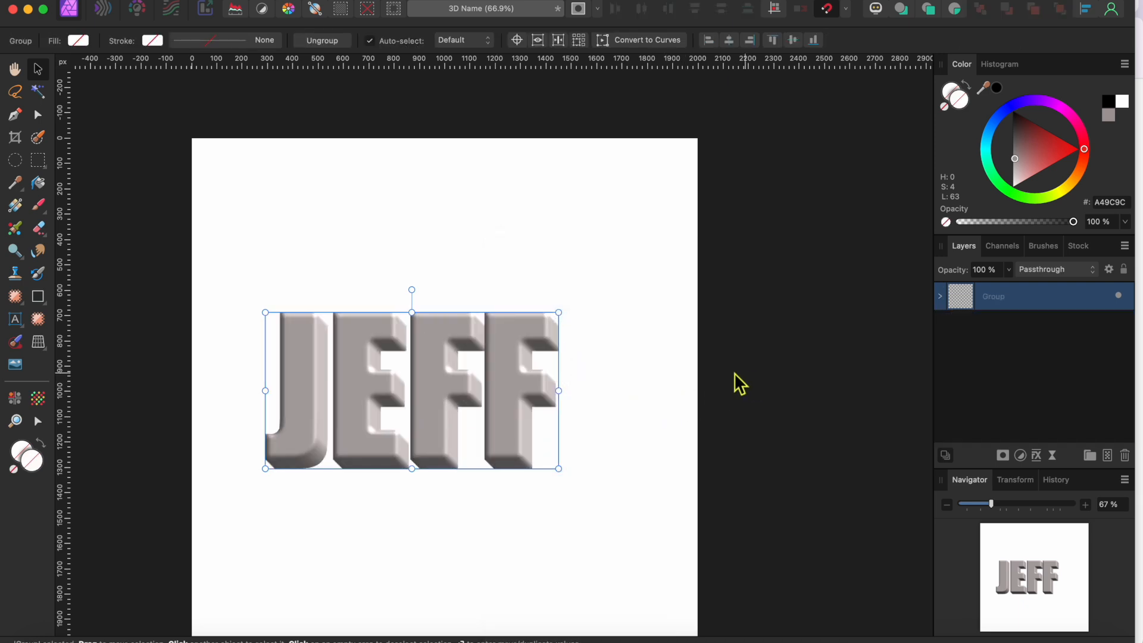
Rasterize the group into a single pixel layer and shift it horizontally towards the canvas centre.
right_click(451, 369)
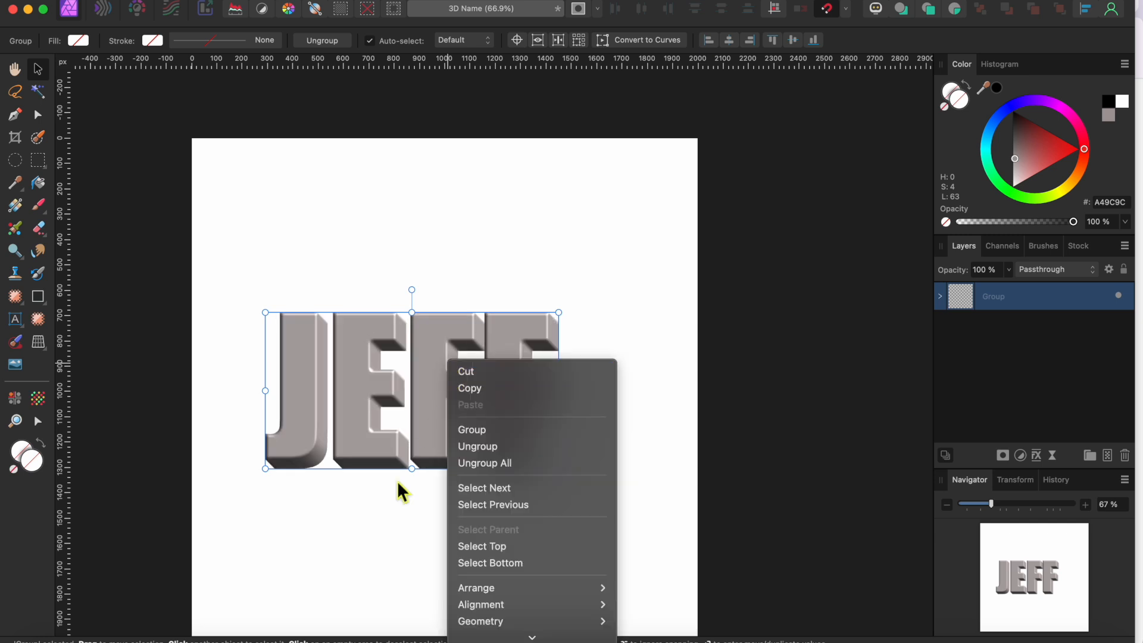
scroll(531, 588, "down", 5)
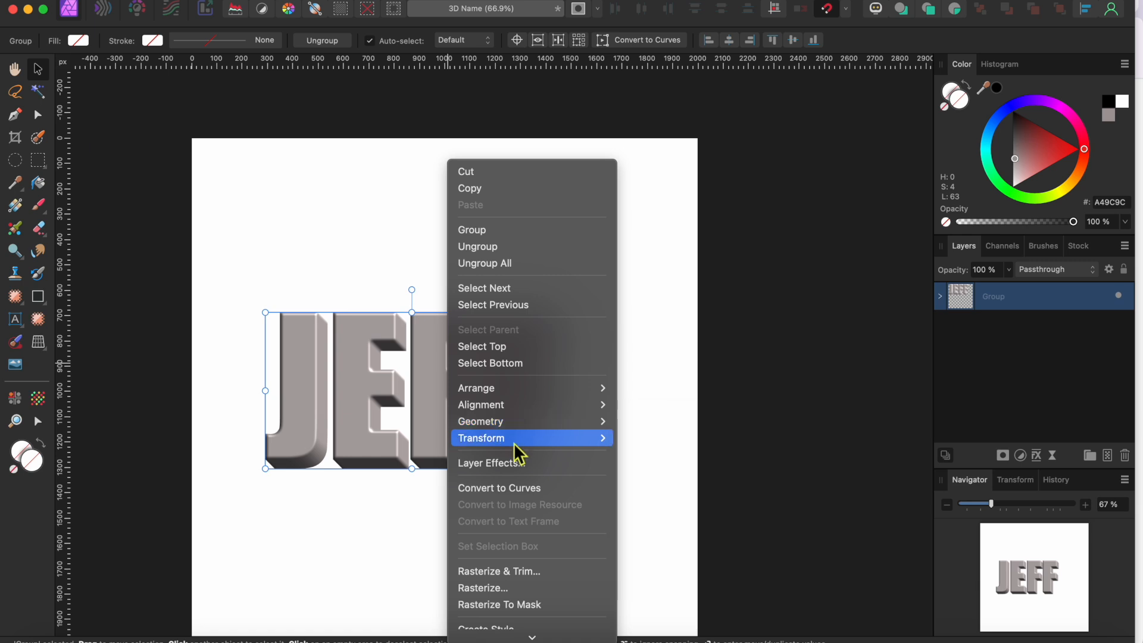
left_click(495, 588)
left_click_drag(456, 419, 470, 426)
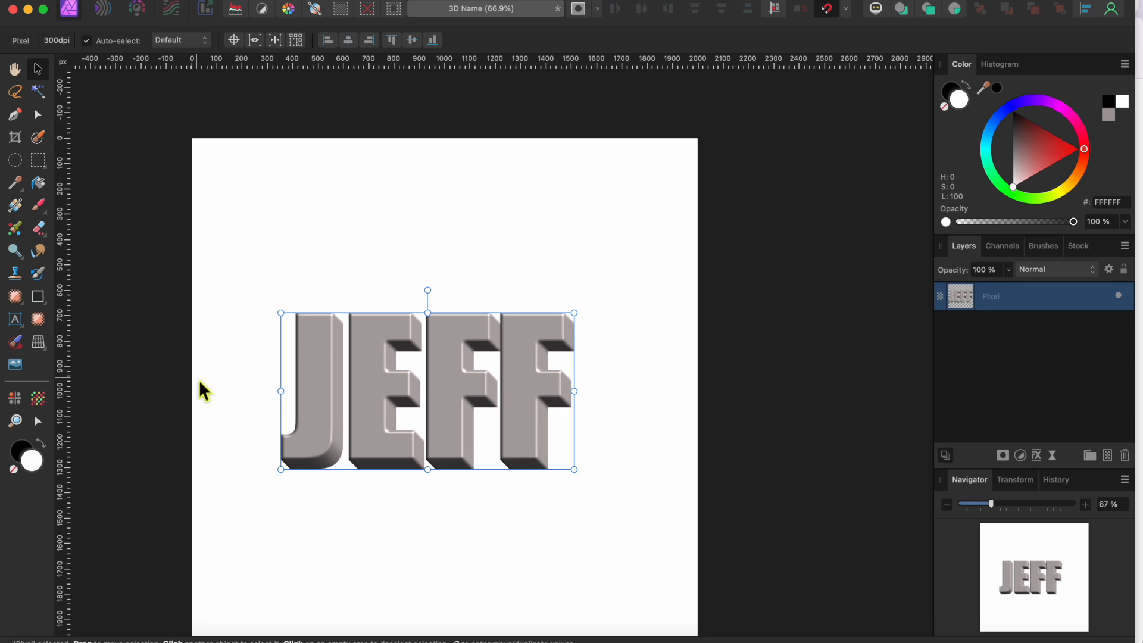
left_click_drag(416, 387, 433, 383)
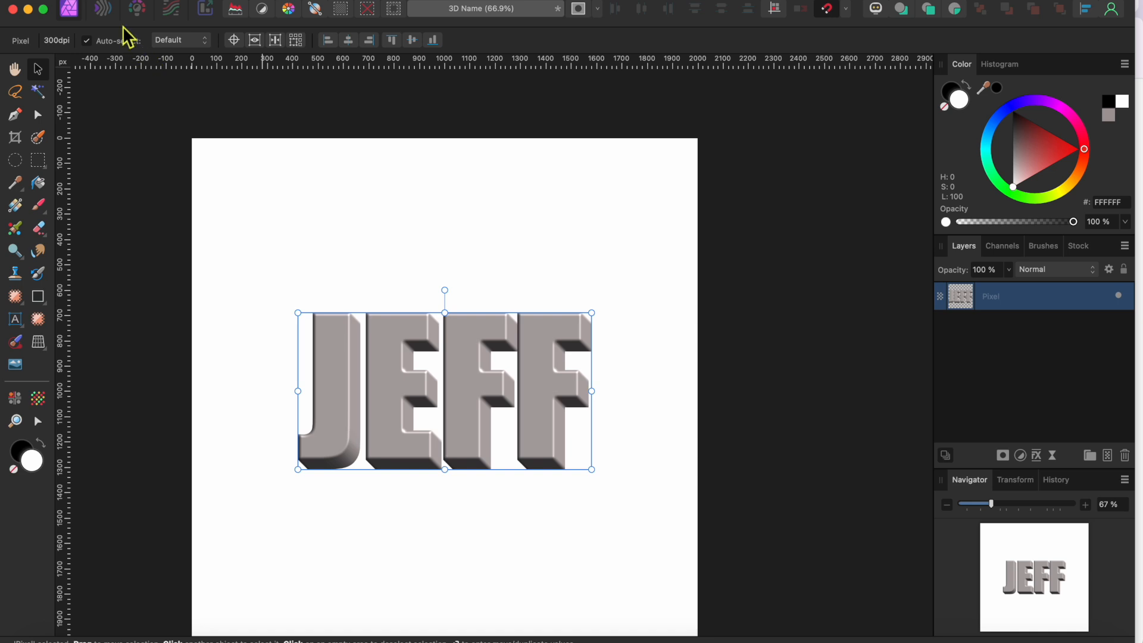
Export the whole document as a 2000 x 2000 px PNG named "3D Name" in the Downloads folder.
left_click(135, 1)
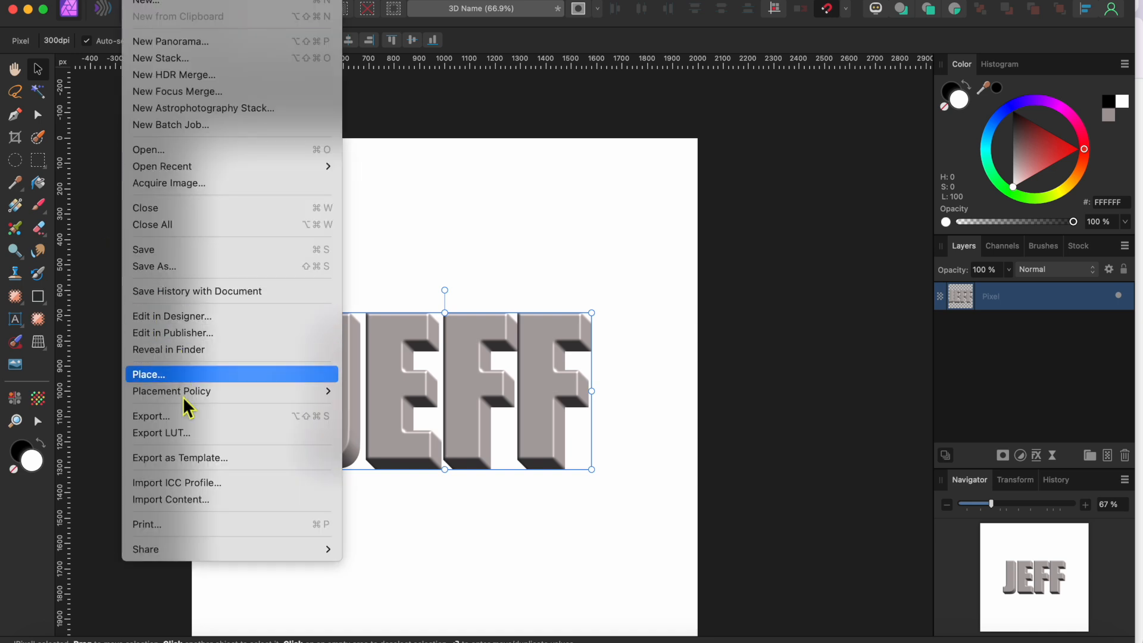
left_click(162, 419)
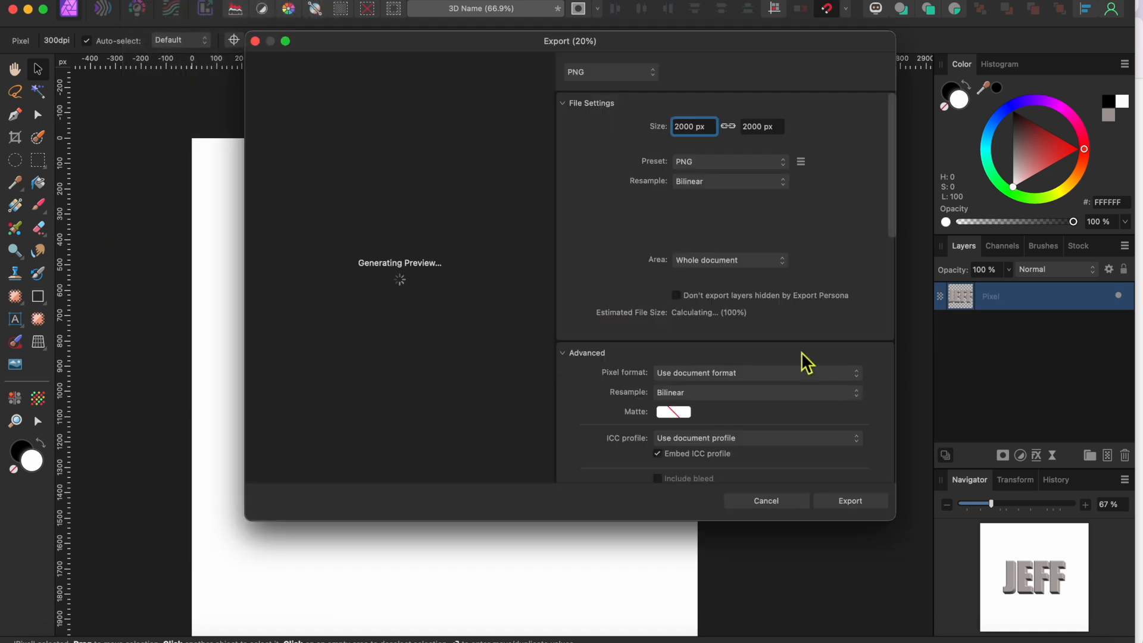
left_click(848, 502)
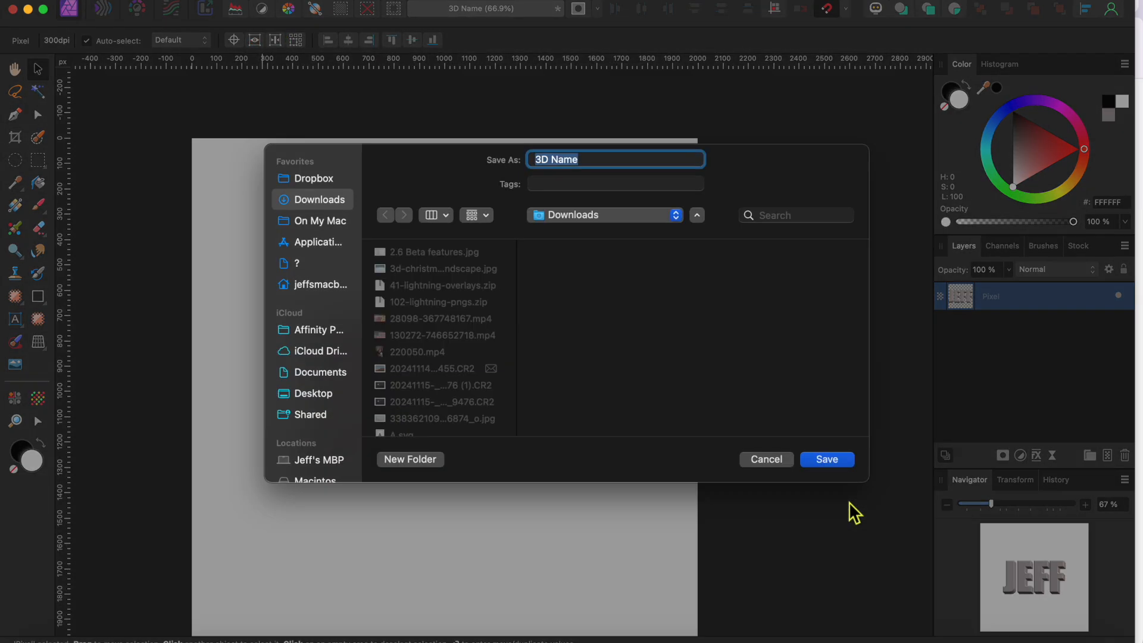
left_click(829, 467)
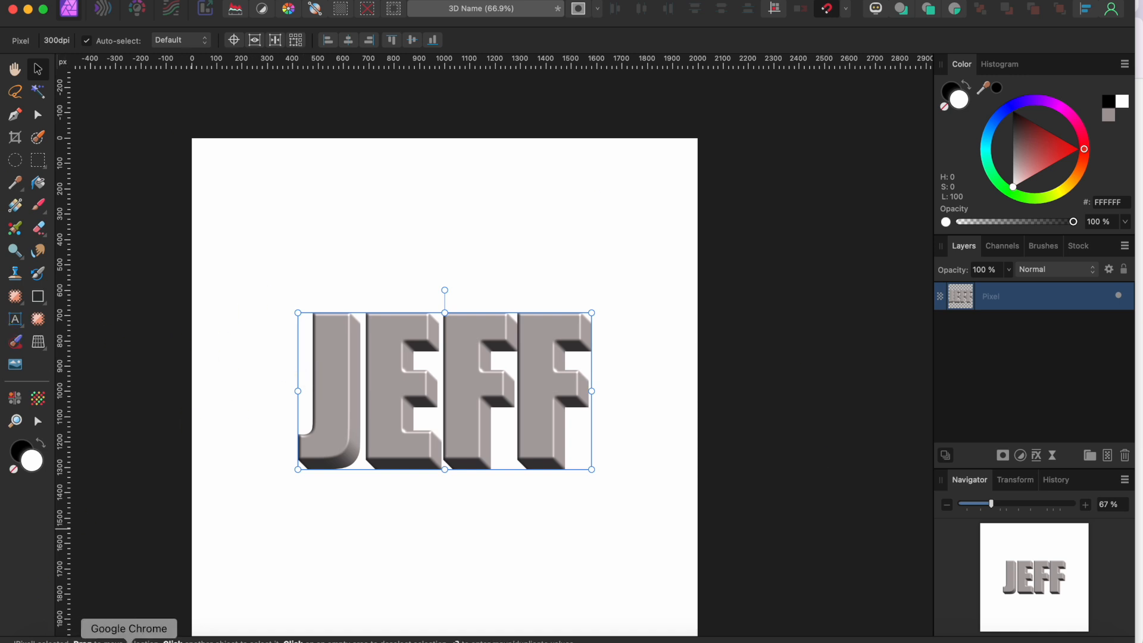
Switch to Adobe Firefly and generate images from "Shiny gold bar sitting on a table with a dark and smokey background and beautiful lighting from above".
left_click(161, 640)
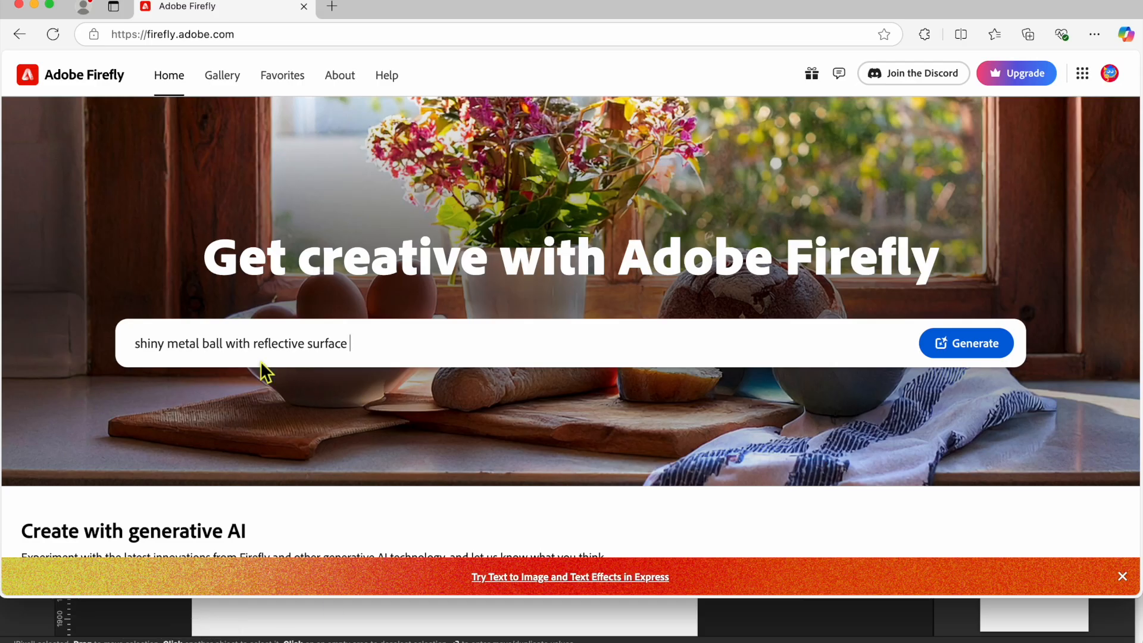
triple_click(302, 337)
type("Shiny gold")
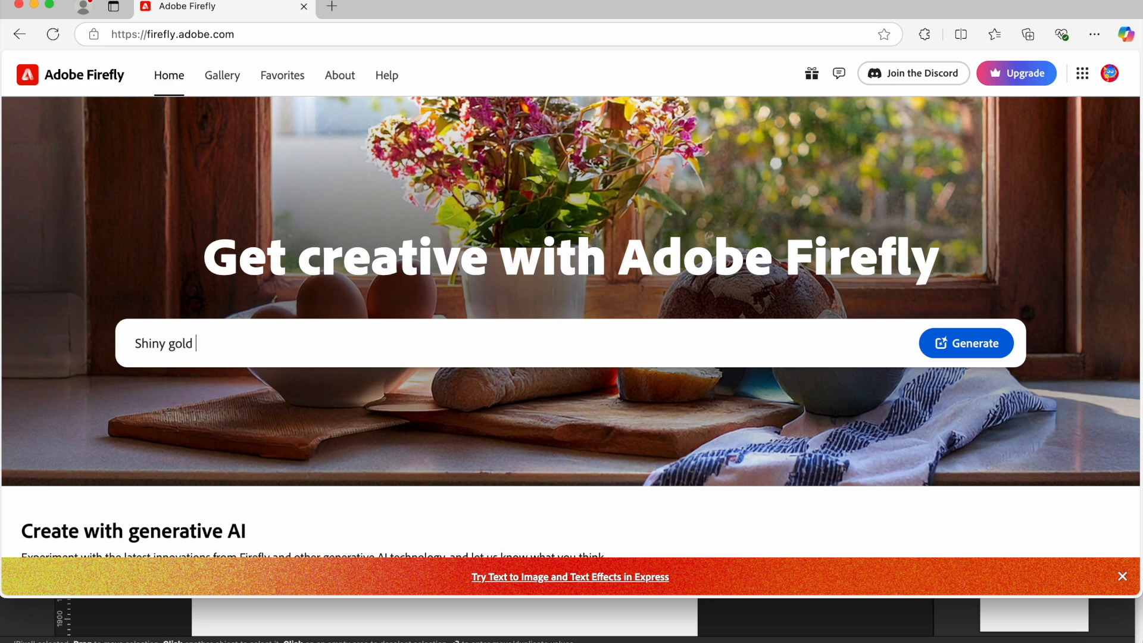
type(" bar sitting on a table")
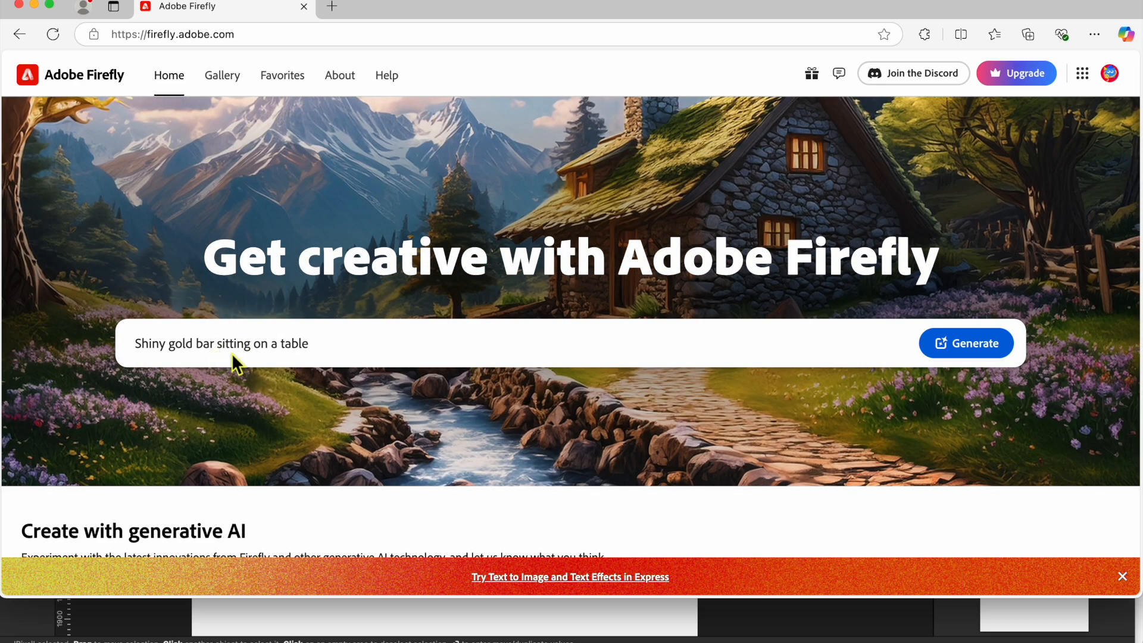
type(" with a dark and smokey background and be")
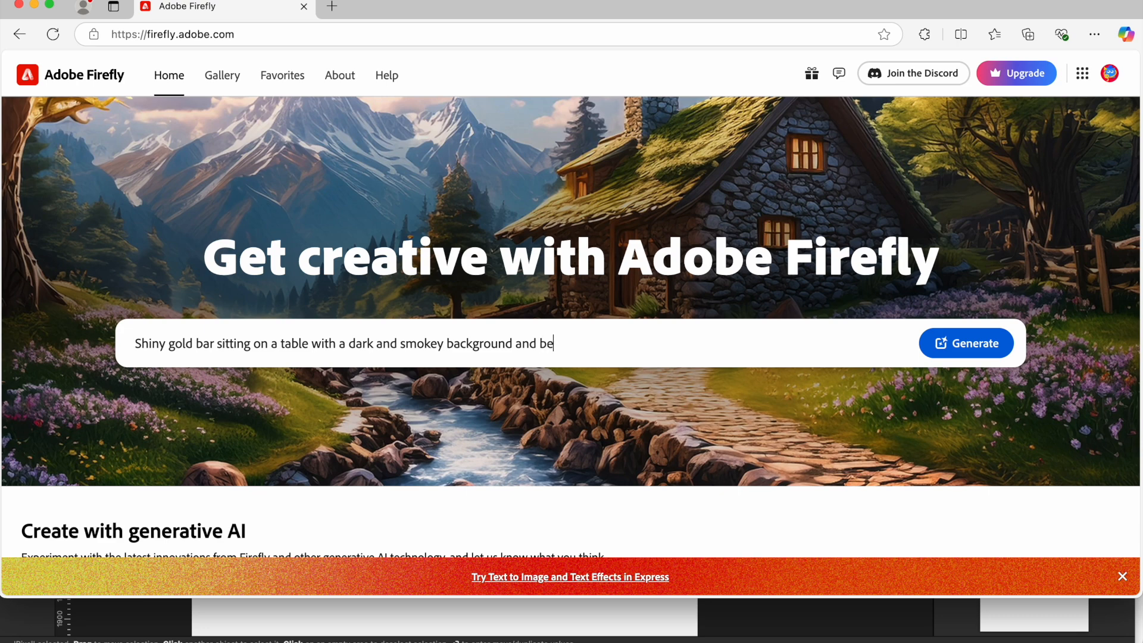
type("autiful lighting from above")
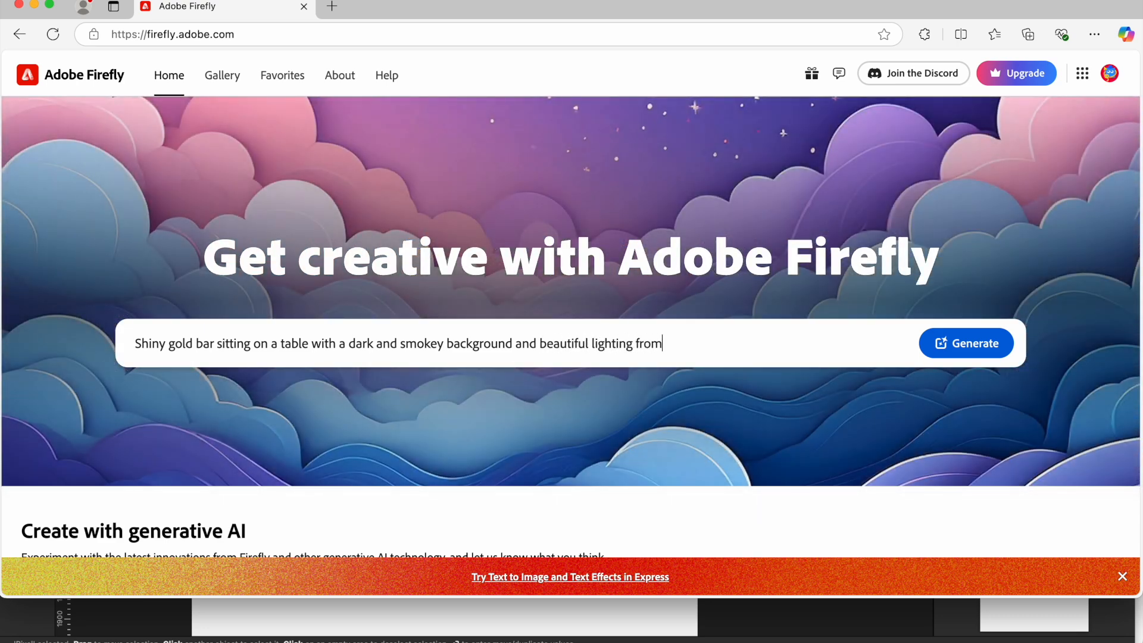
left_click(943, 351)
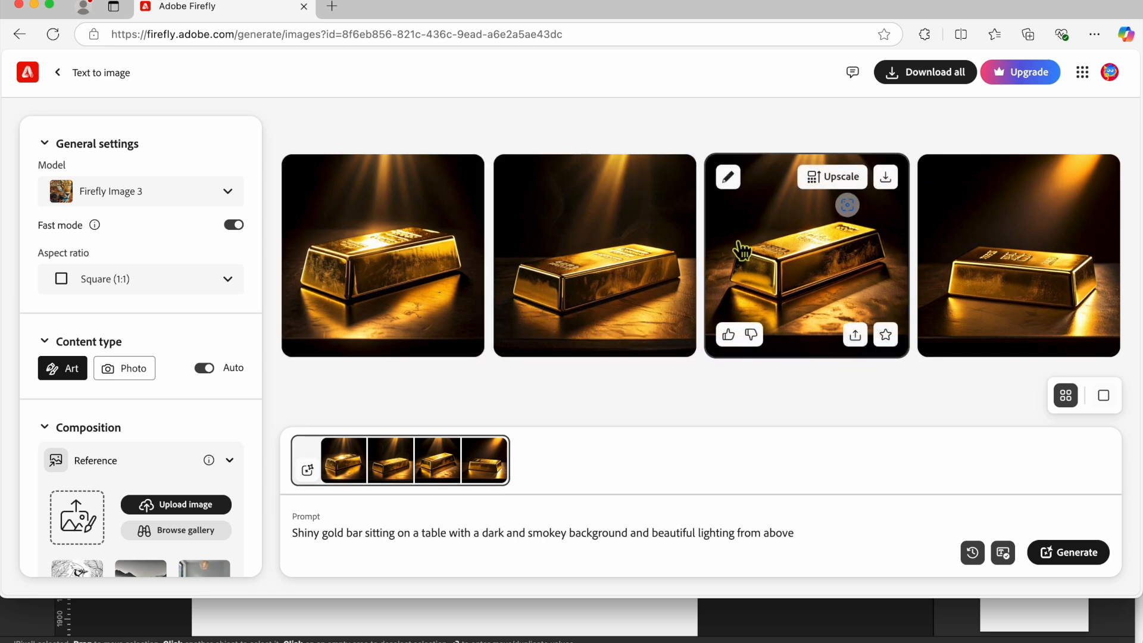
Upload 3D Name.png as the composition reference and raise its strength to the maximum.
scroll(77, 455, "down", 2)
scroll(80, 450, "down", 3)
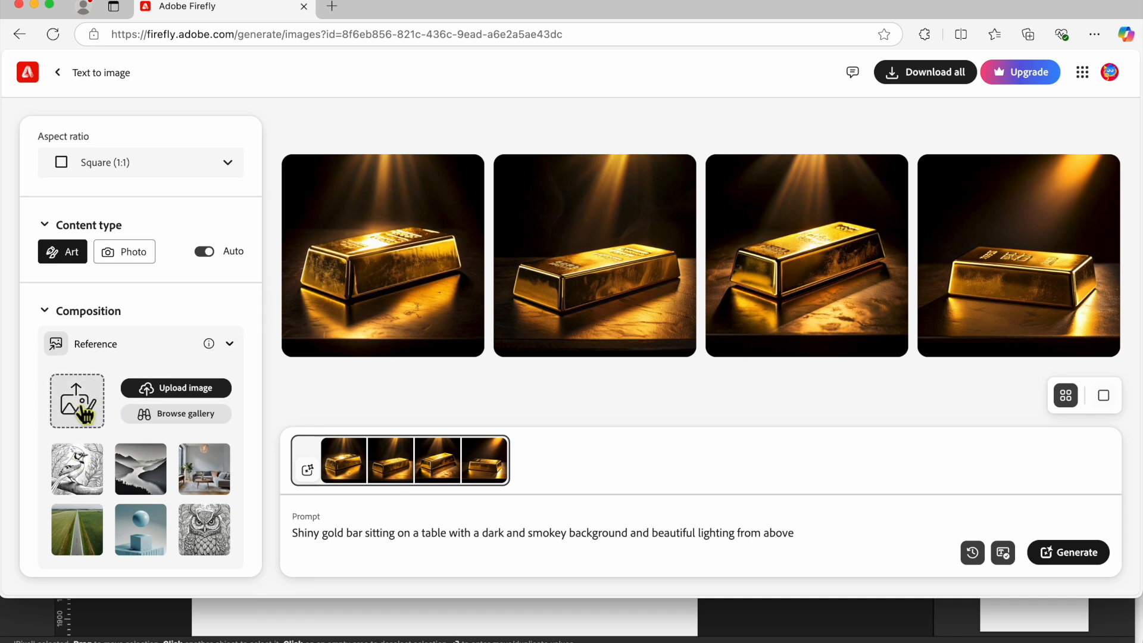
left_click(173, 389)
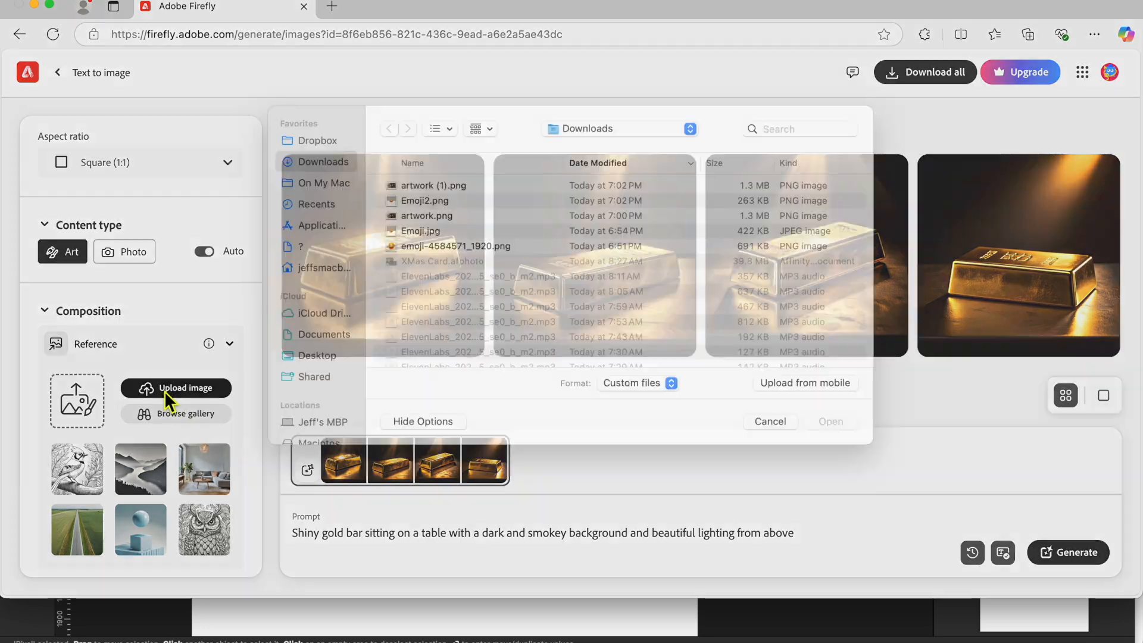
left_click(430, 204)
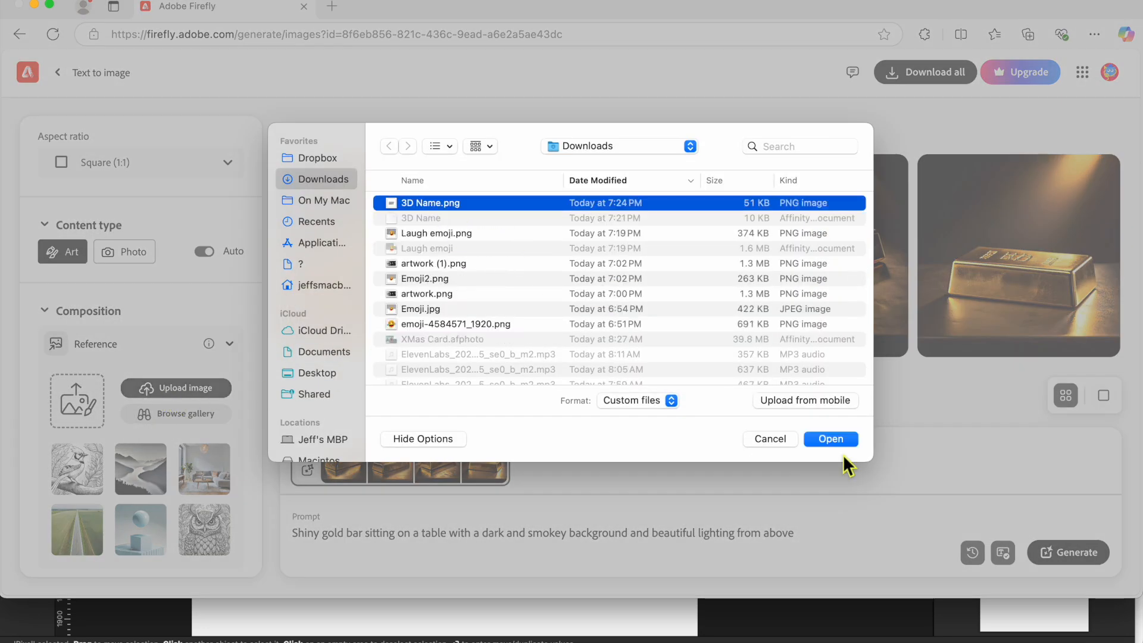
left_click(831, 439)
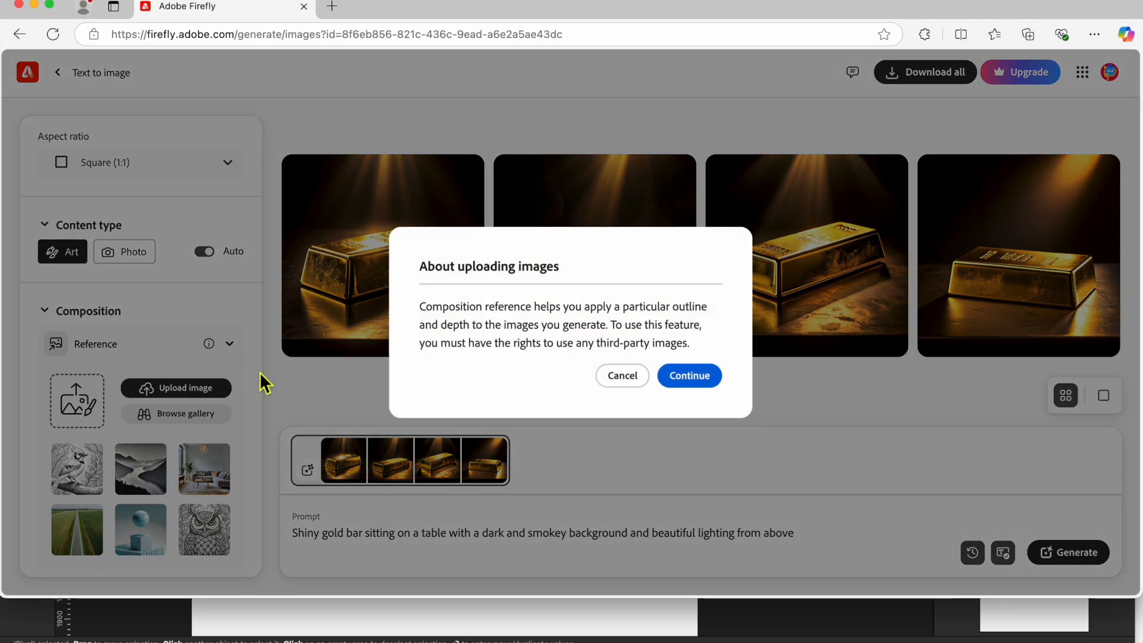
left_click(703, 384)
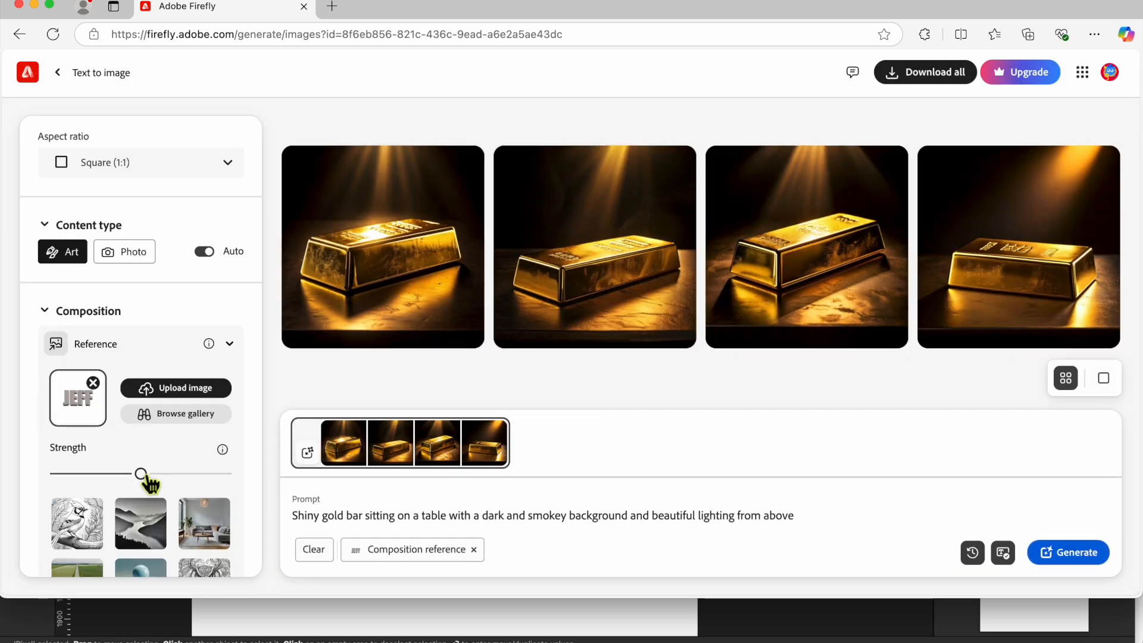
left_click_drag(143, 473, 225, 475)
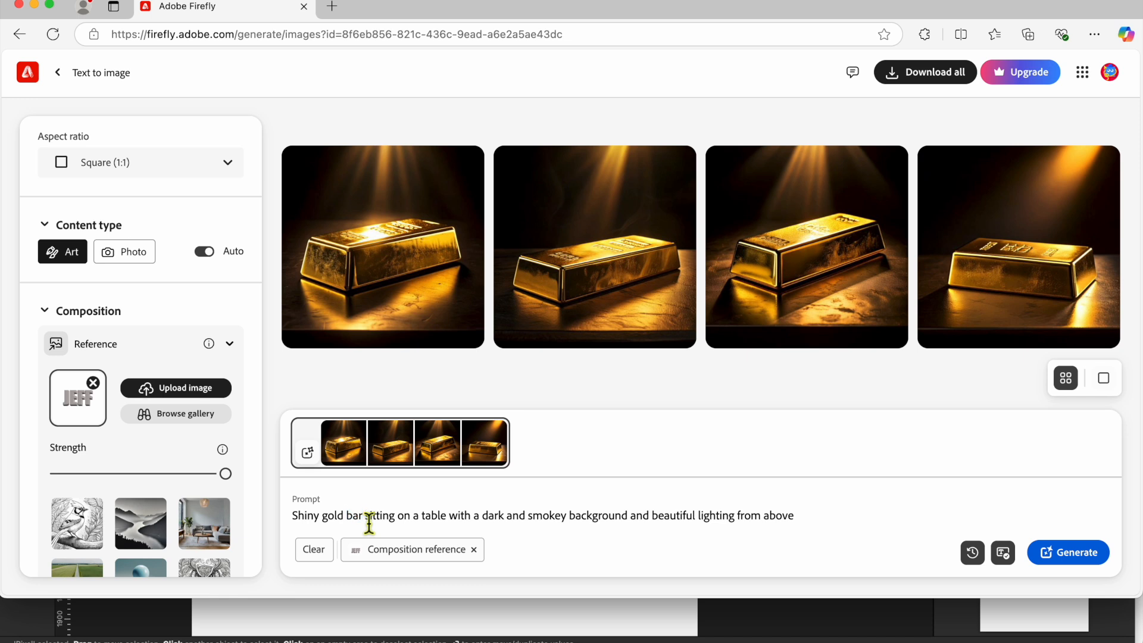
Replace "bar" with "text" in the prompt and generate a new set of images.
key("BackSpace")
key("BackSpace")
key("BackSpace")
key("BackSpace")
type("text")
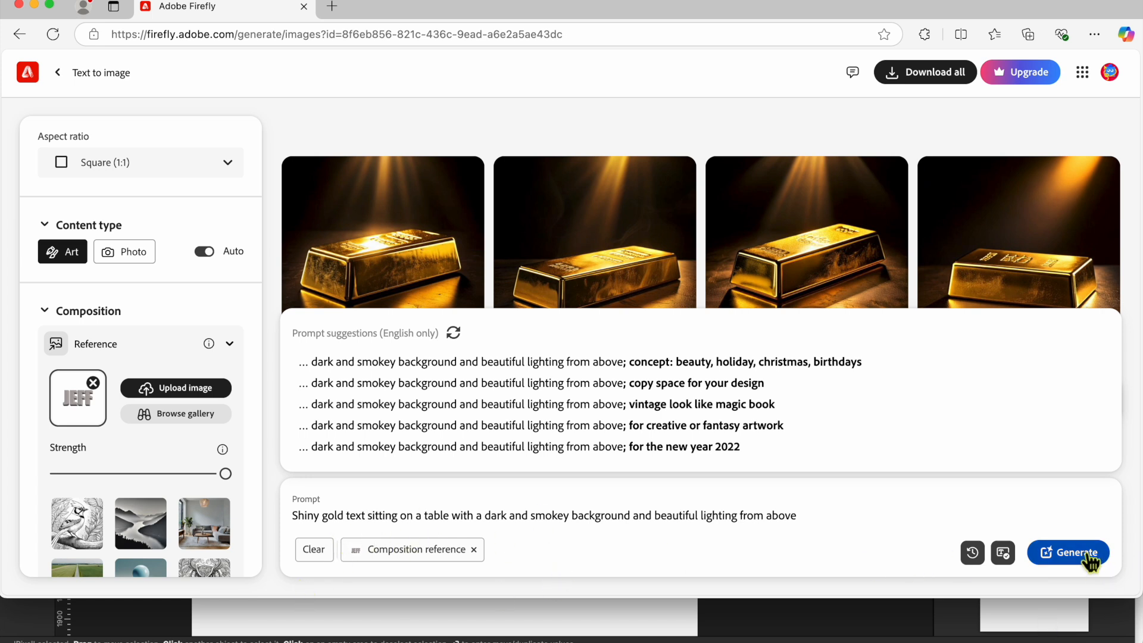
left_click(1086, 559)
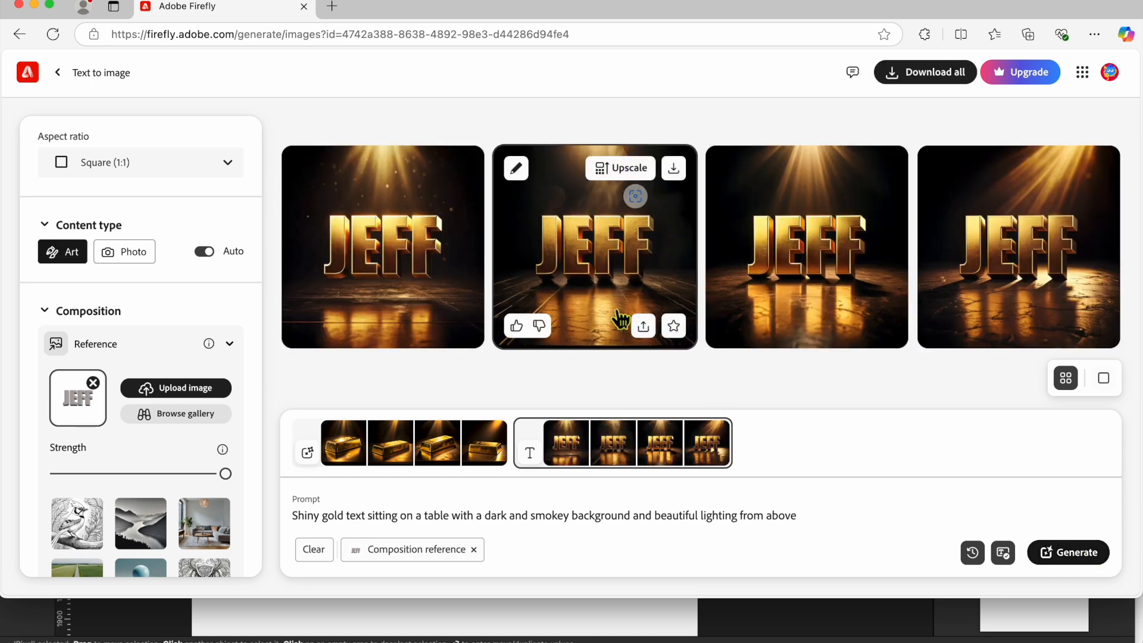
Enlarge the second generated gold text image and download it, dismissing the content credentials notice.
left_click(624, 261)
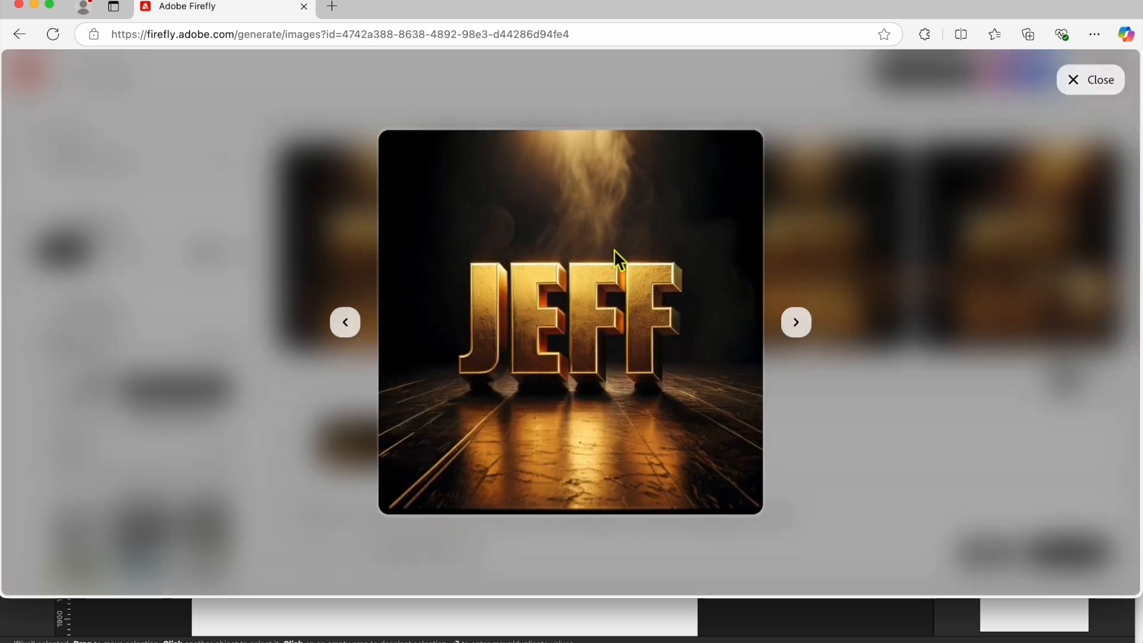
left_click(711, 493)
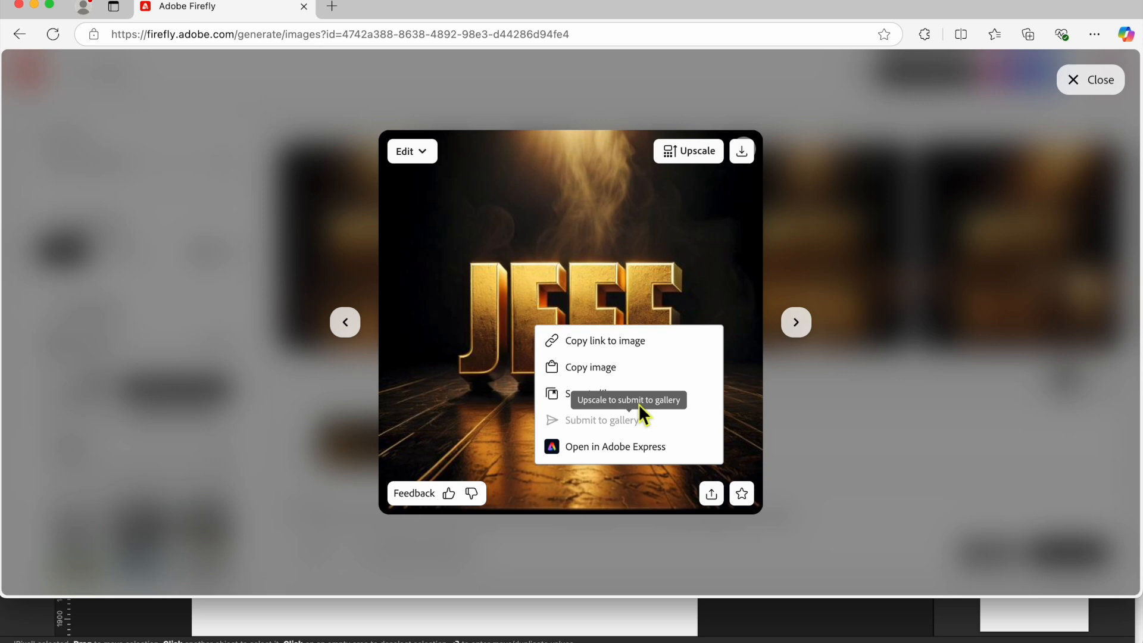
left_click(744, 153)
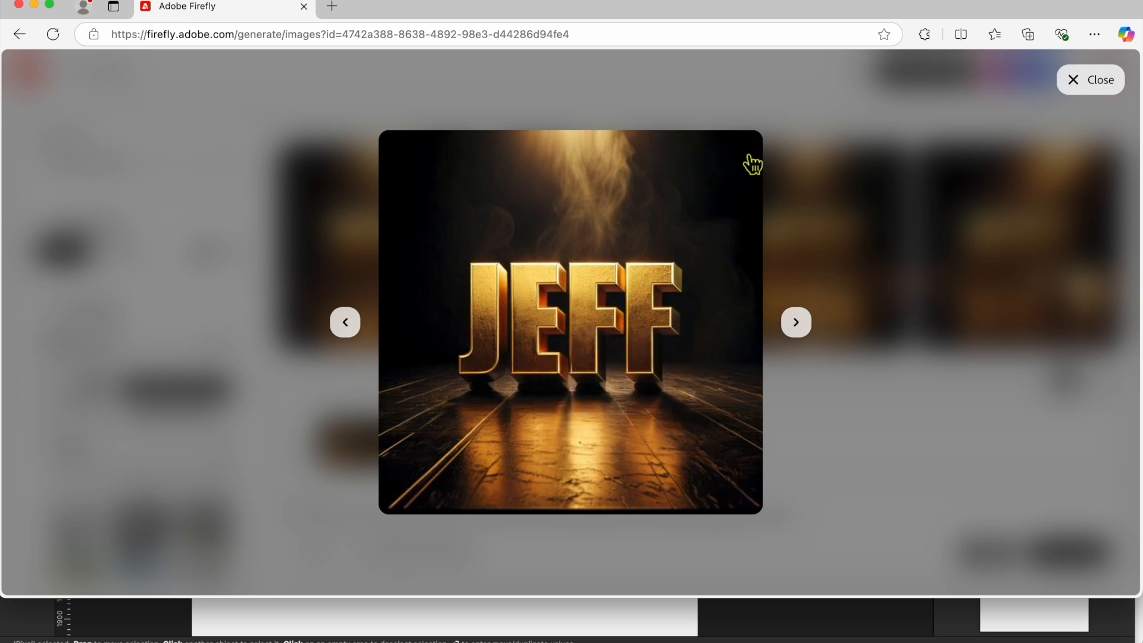
left_click(743, 153)
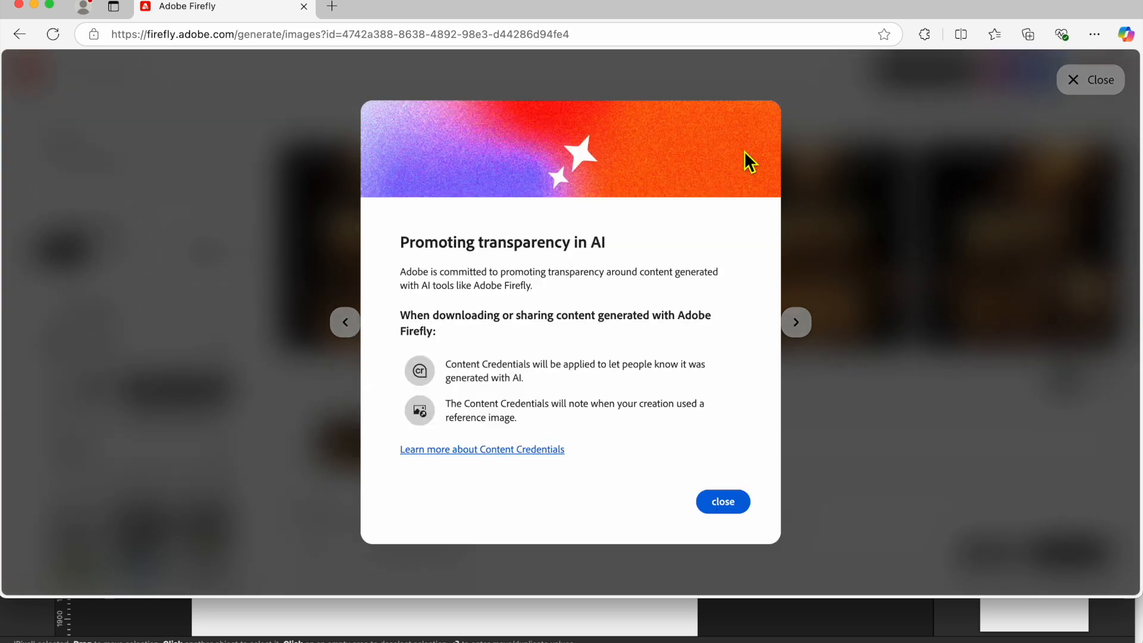
left_click(745, 506)
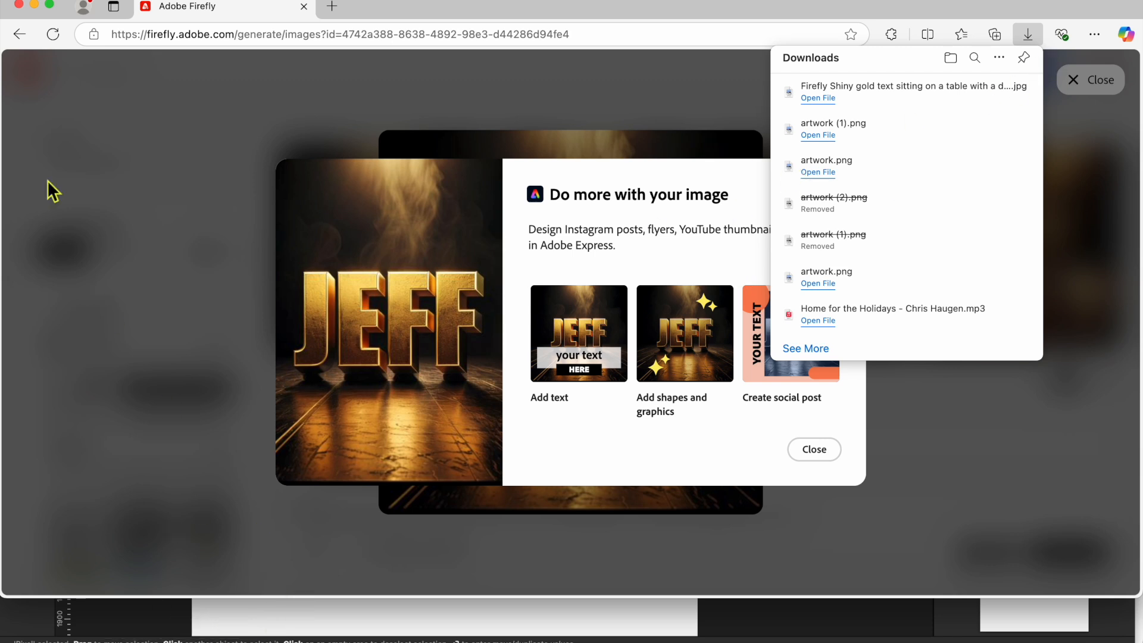
Switch to Affinity Photo and open the downloaded Firefly gold text JPEG from the Downloads folder.
left_click(360, 638)
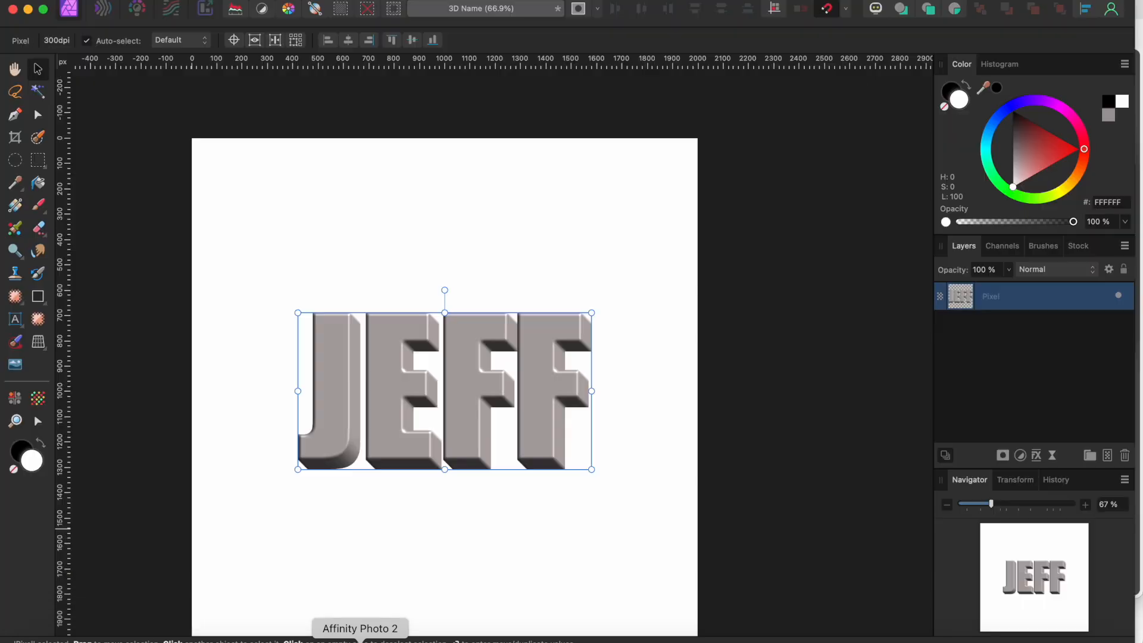
left_click(134, 1)
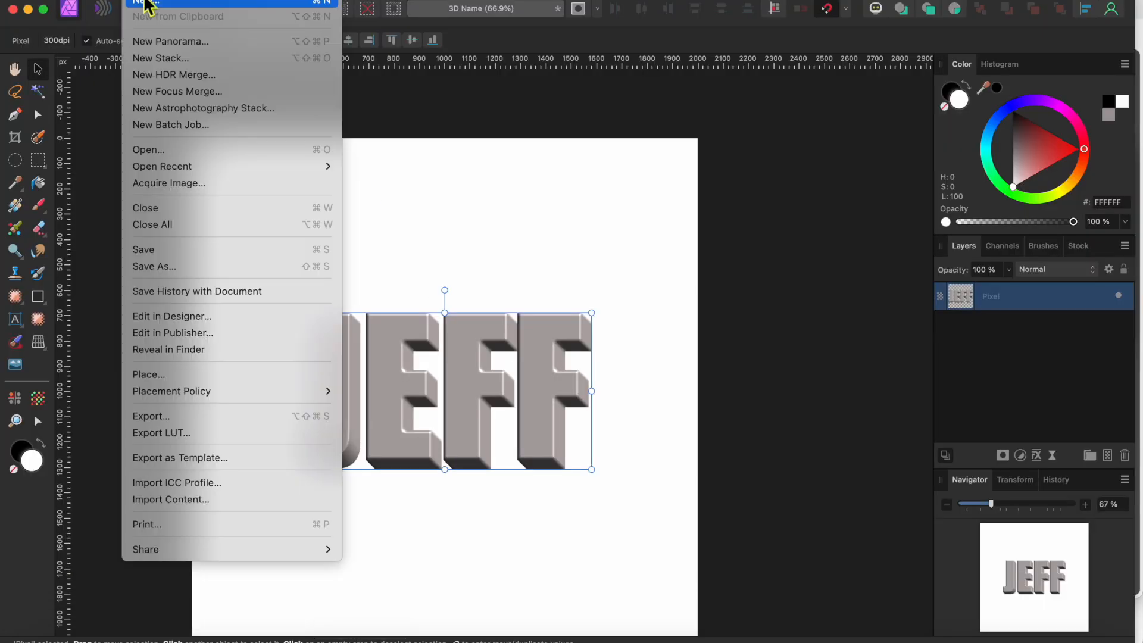
left_click(154, 150)
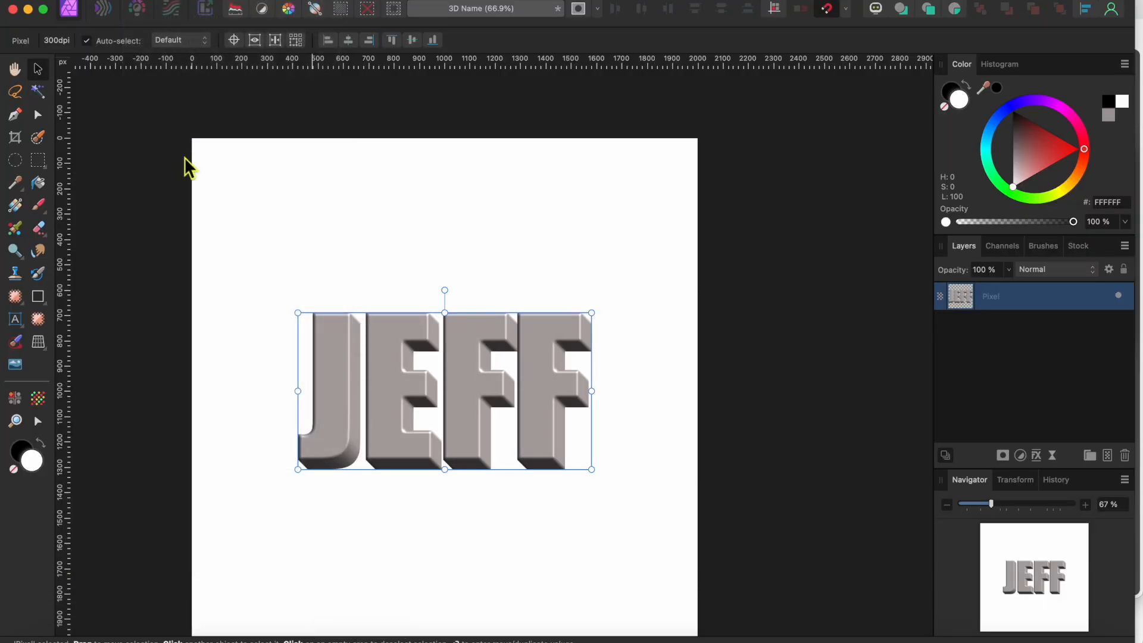
left_click(467, 150)
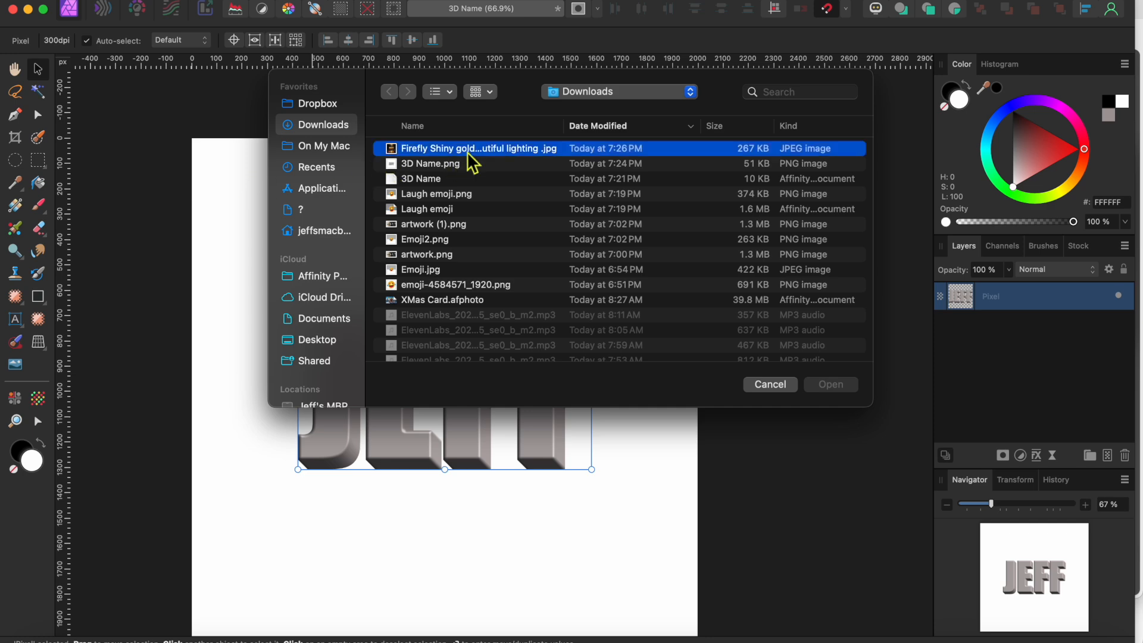
left_click(840, 386)
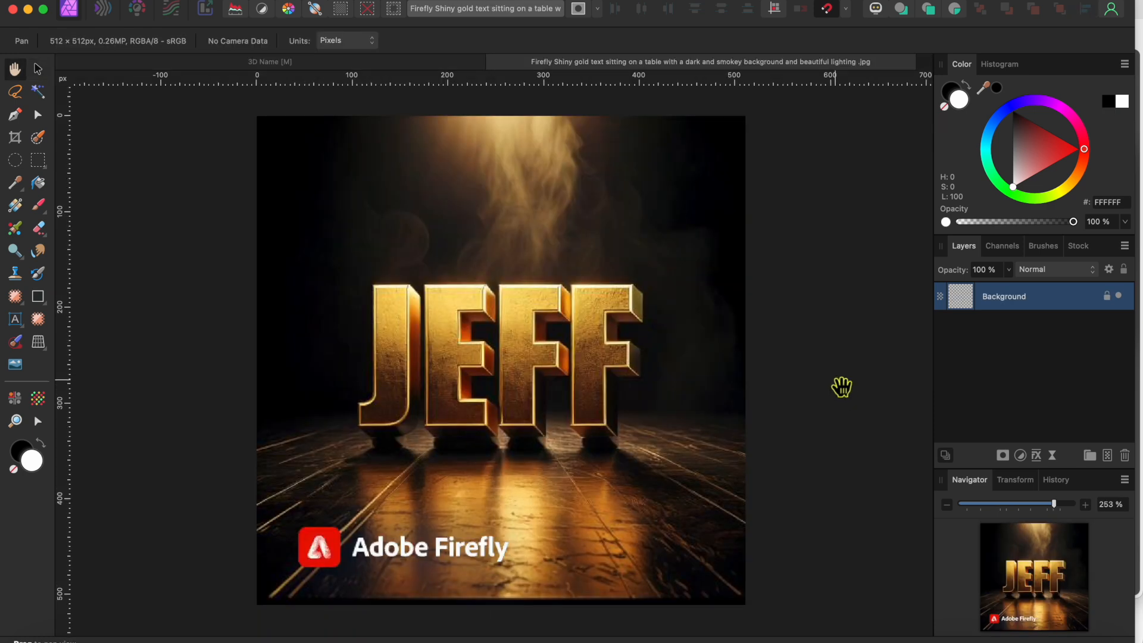
Crop the gold text image to 512 x 316 px with a 1.618 x 1 custom ratio, excluding the Adobe Firefly watermark.
scroll(507, 424, "up", 3)
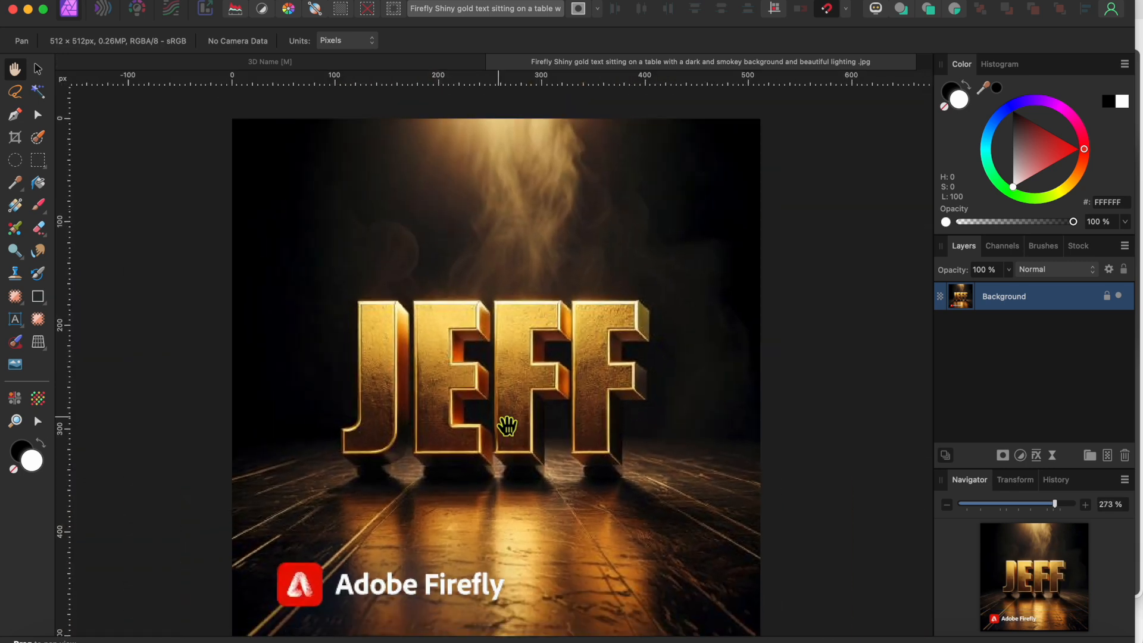
key("c")
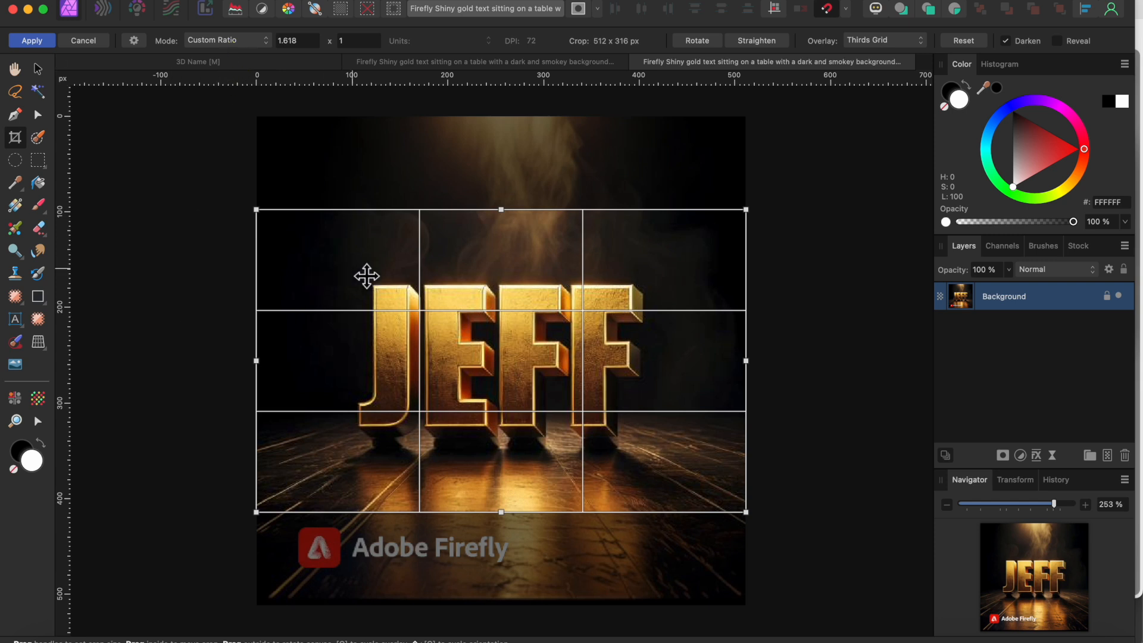
left_click(38, 39)
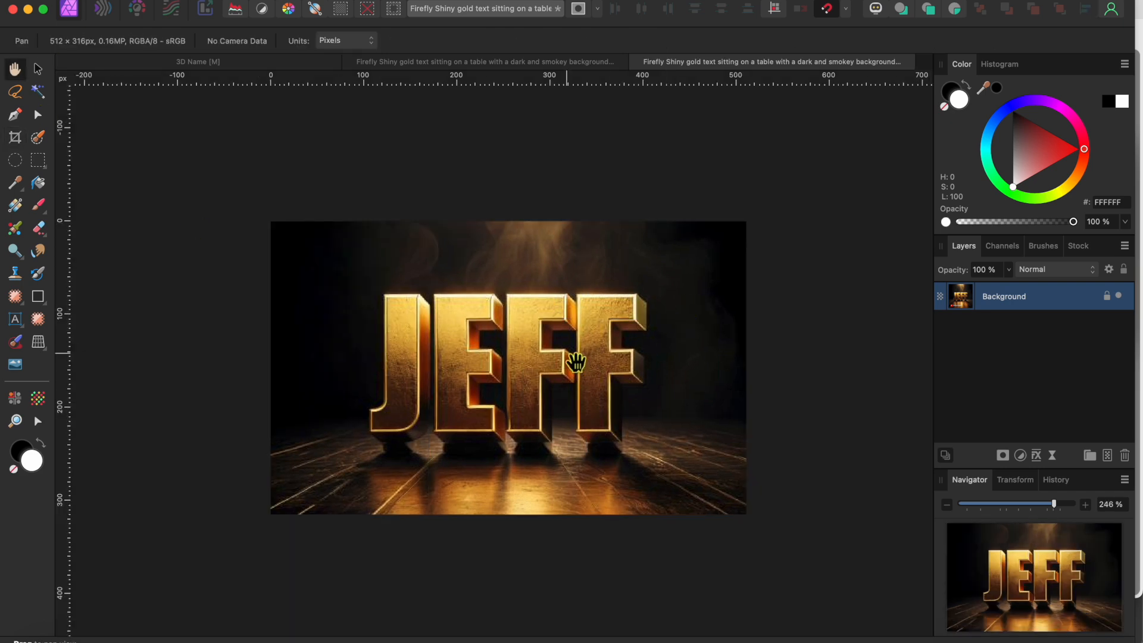
scroll(575, 361, "up", 3)
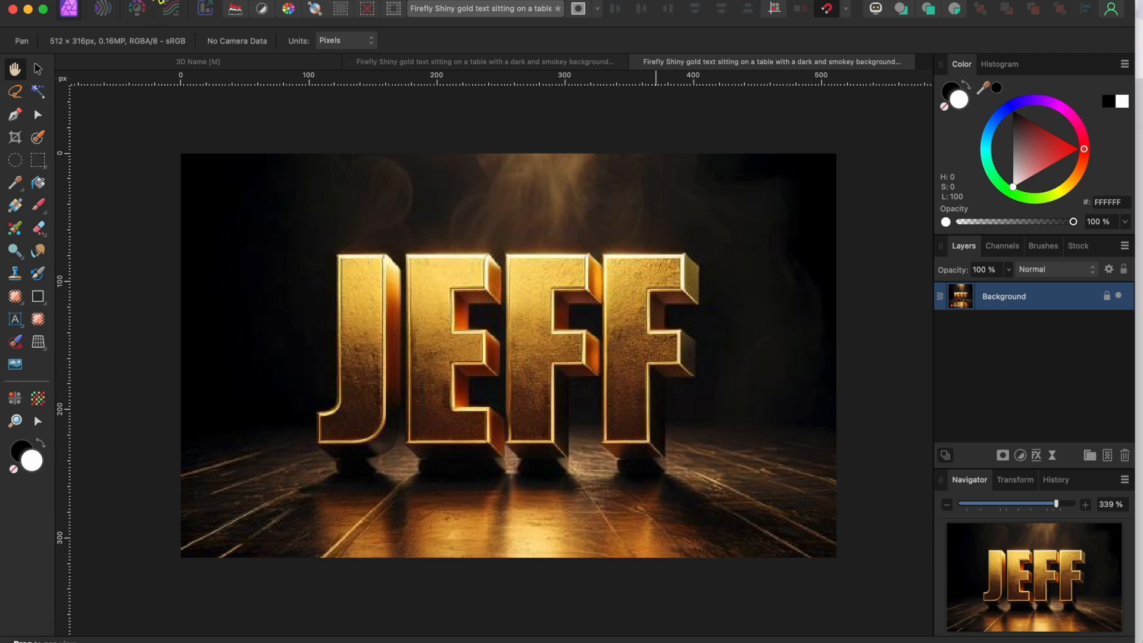
Create a new 2000 x 2000 px document at 300 DPI.
left_click(159, 2)
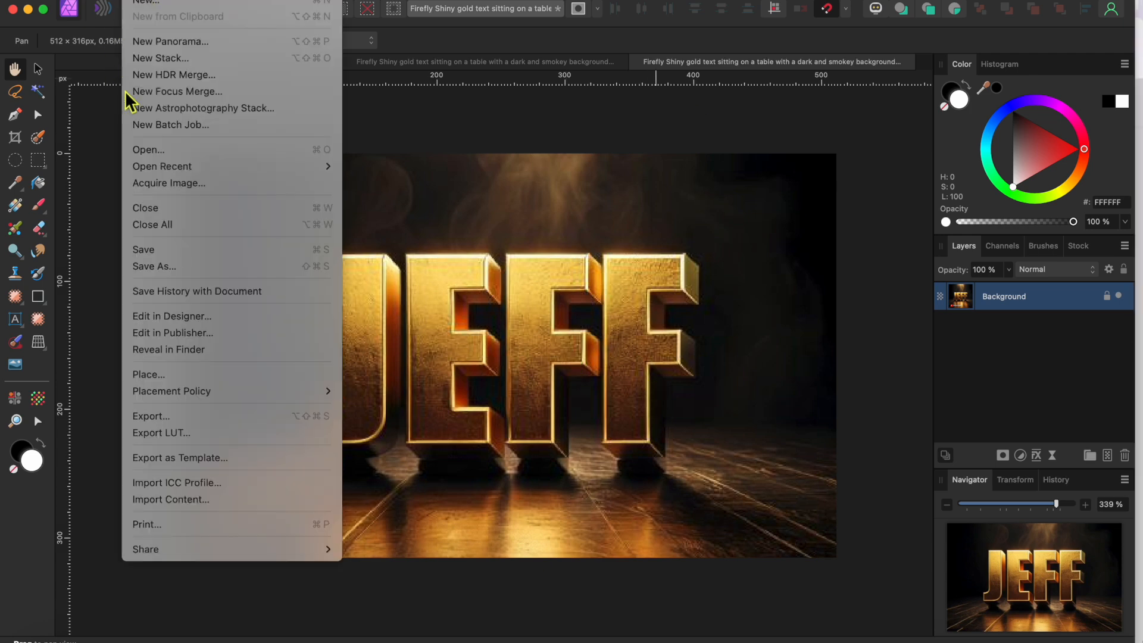
left_click(160, 9)
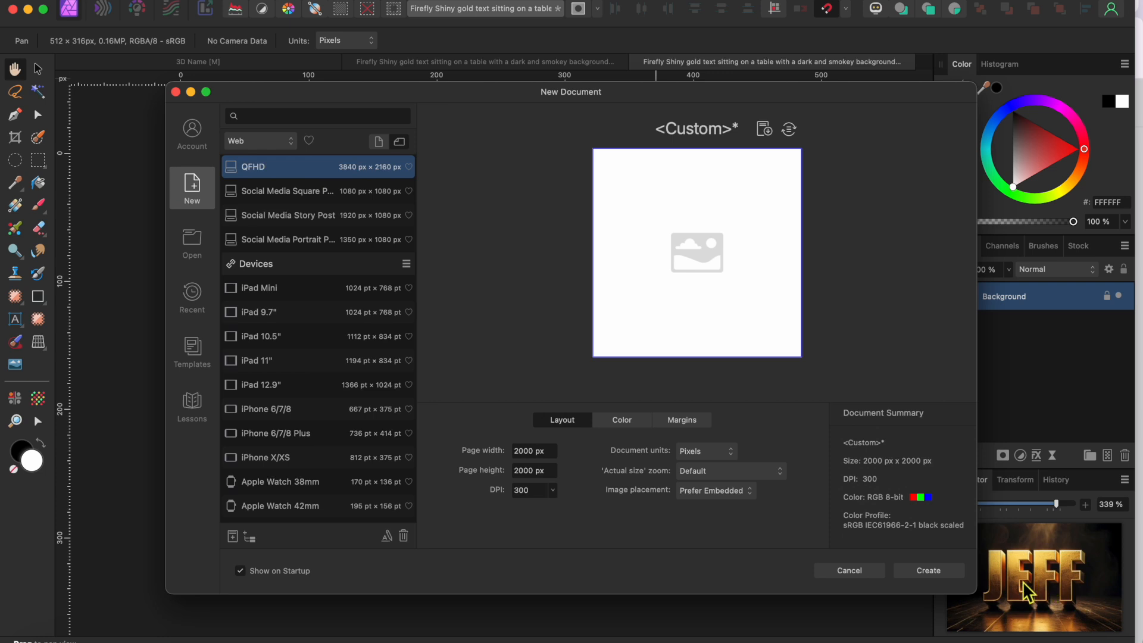
left_click(928, 575)
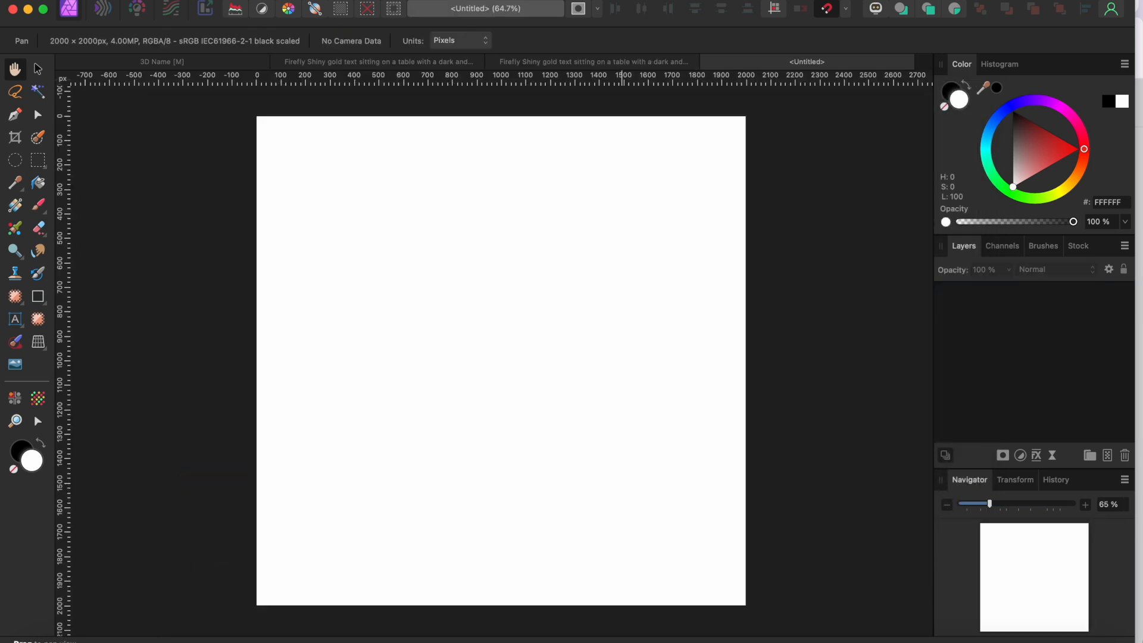
Place penguin-158551_1920.png from Downloads at about 74% scale, centred horizontally with its base near the bottom of the canvas.
left_click(158, 3)
left_click(202, 373)
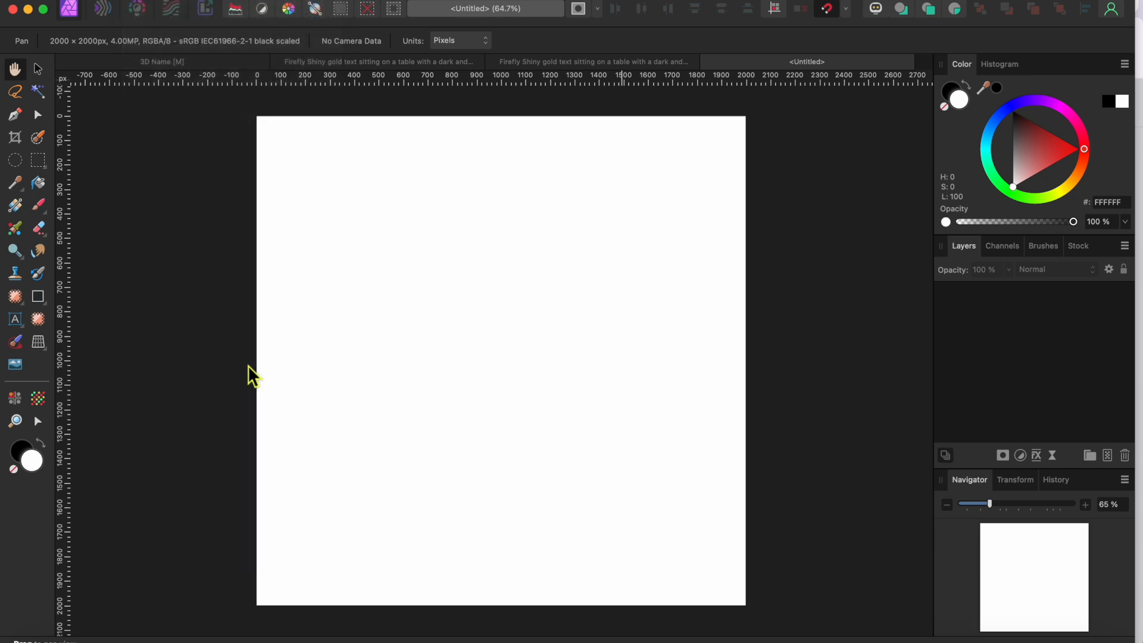
left_click(473, 231)
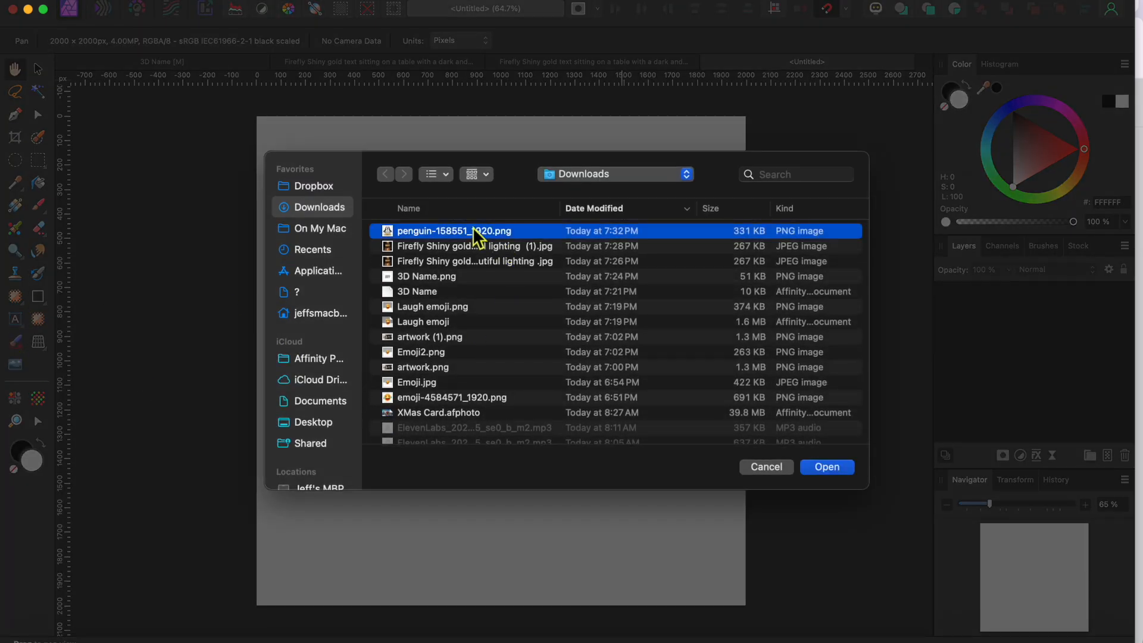
left_click(831, 470)
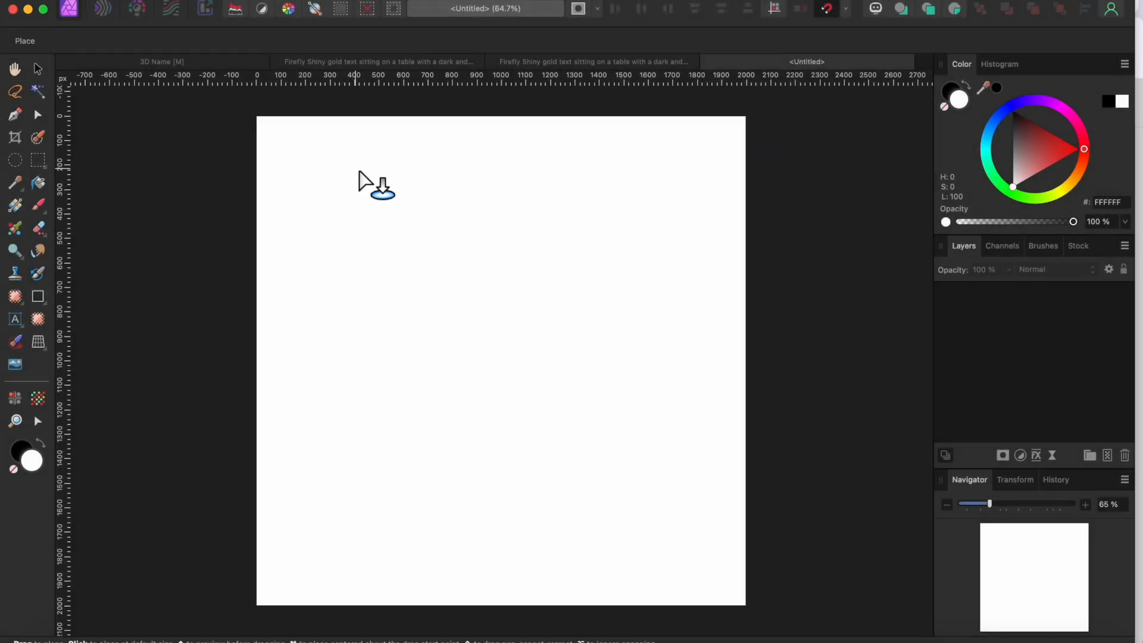
left_click_drag(356, 168, 694, 514)
left_click_drag(522, 262, 523, 303)
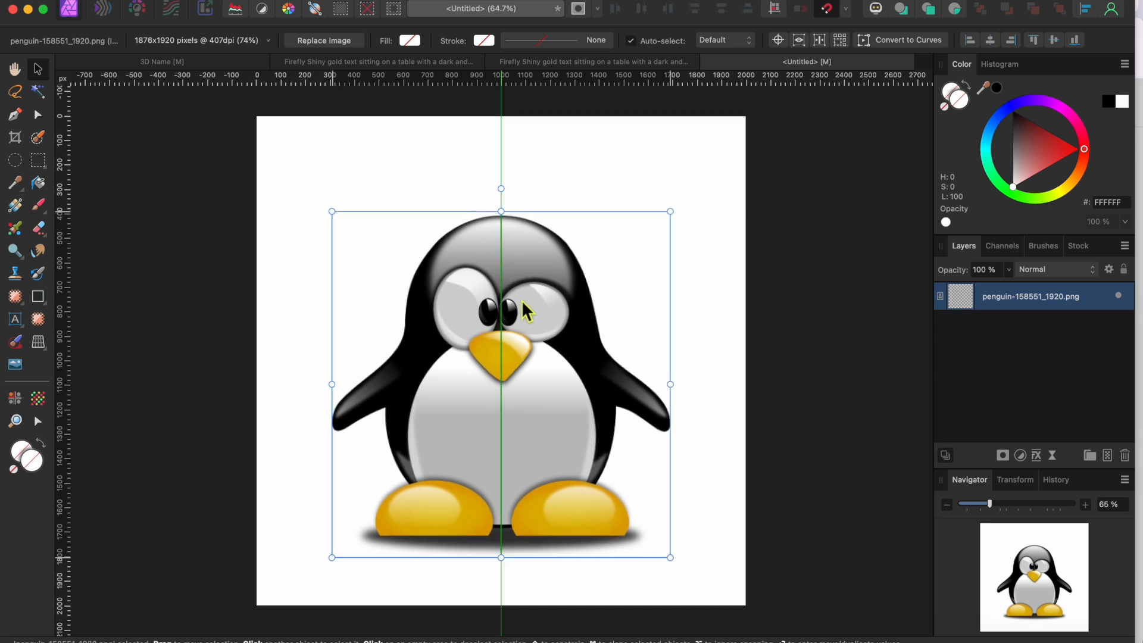
left_click(803, 302)
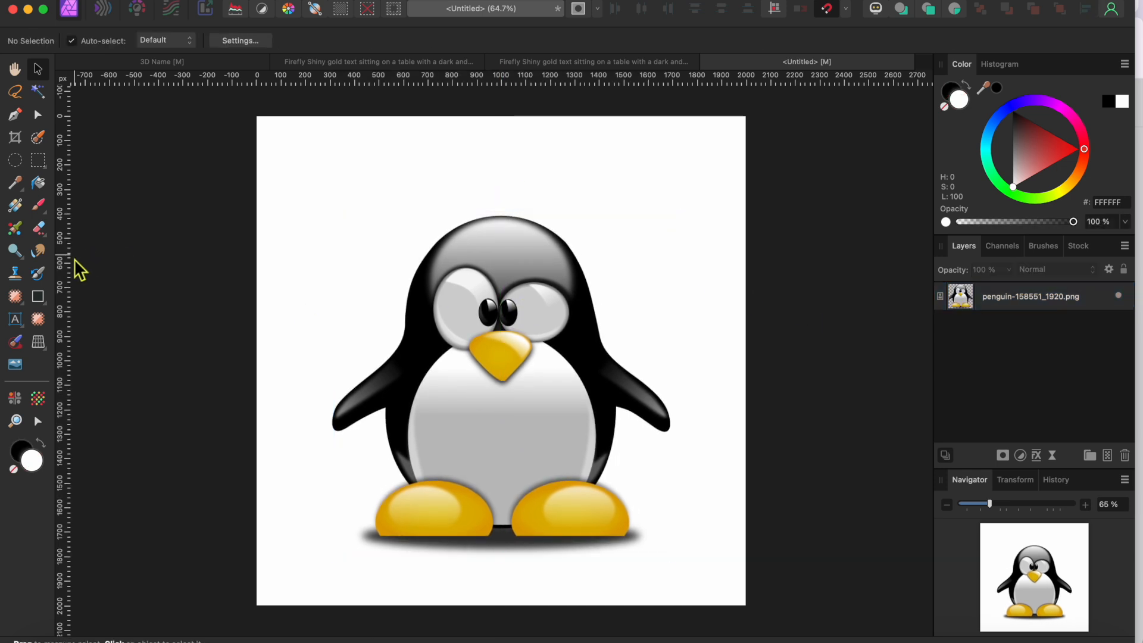
Draw a full-width rectangle about 2000 x 1040 px over the lower half of the canvas and move its layer beneath the penguin.
left_click(47, 303)
left_click(112, 238)
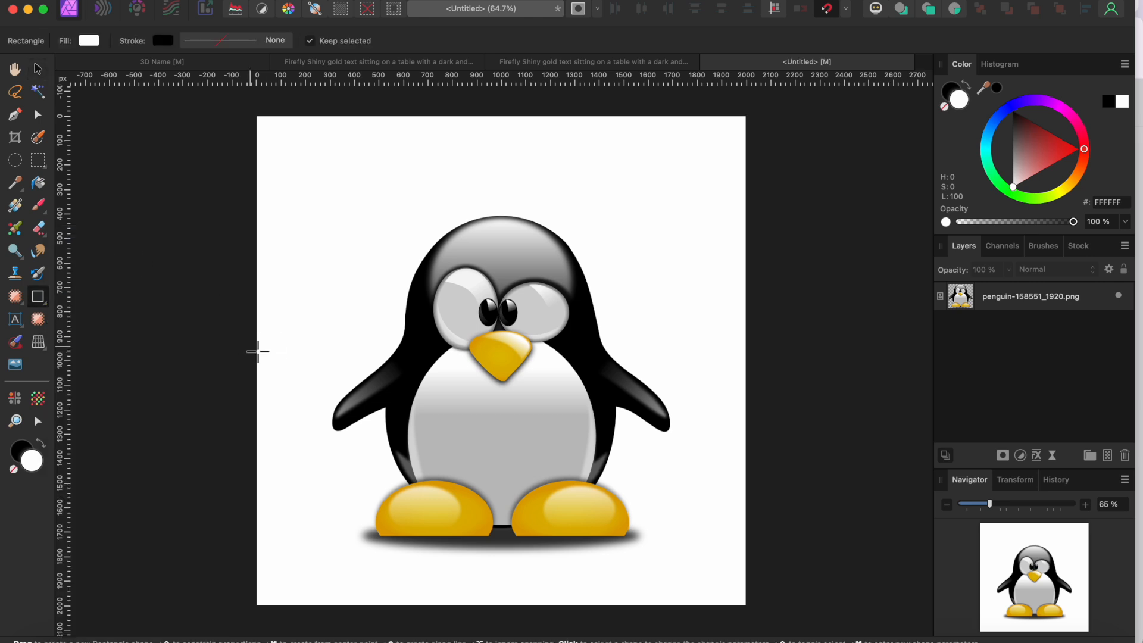
left_click_drag(257, 351, 751, 460)
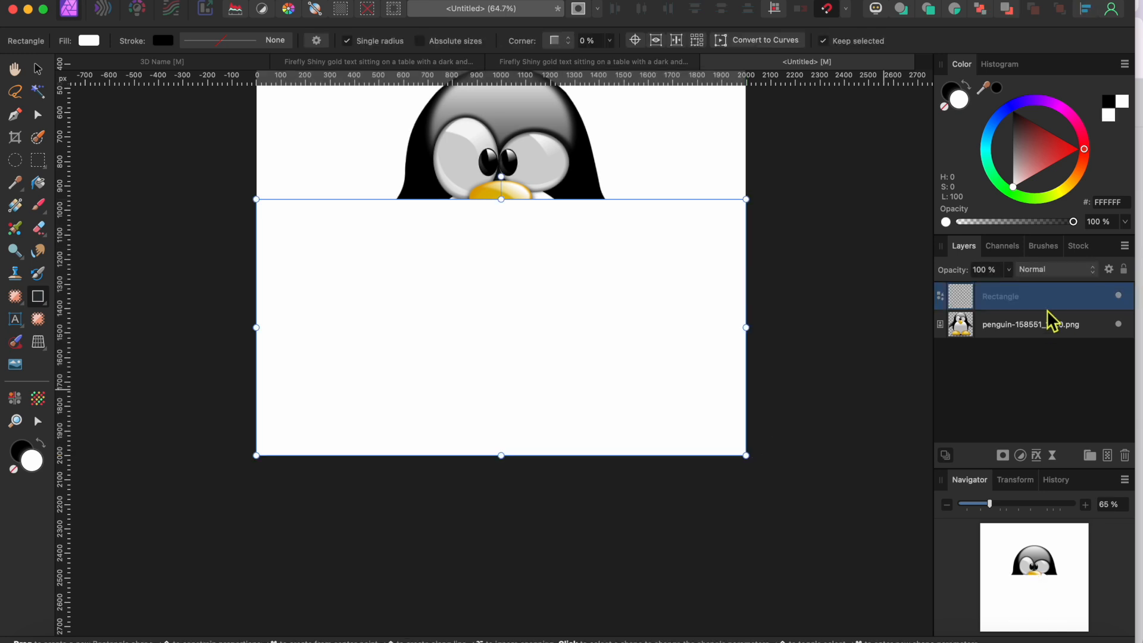
left_click_drag(1050, 321, 1039, 355)
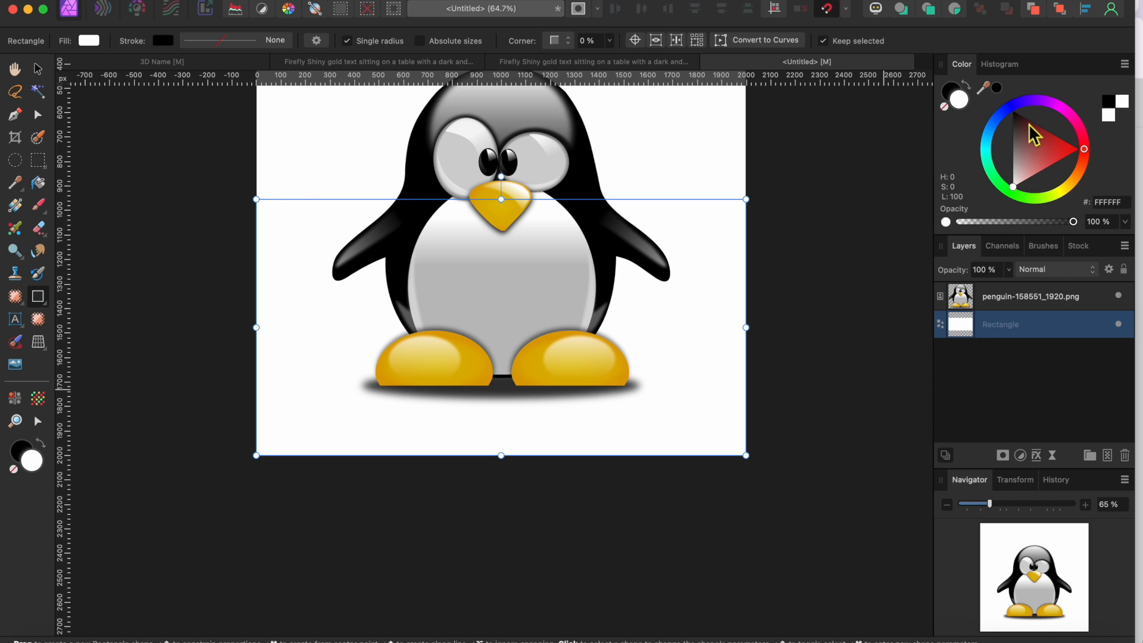
Fill the rectangle behind the penguin with the greyish pink C0B1B1 and deselect it.
left_click_drag(1014, 188, 1016, 167)
scroll(743, 253, "down", 3)
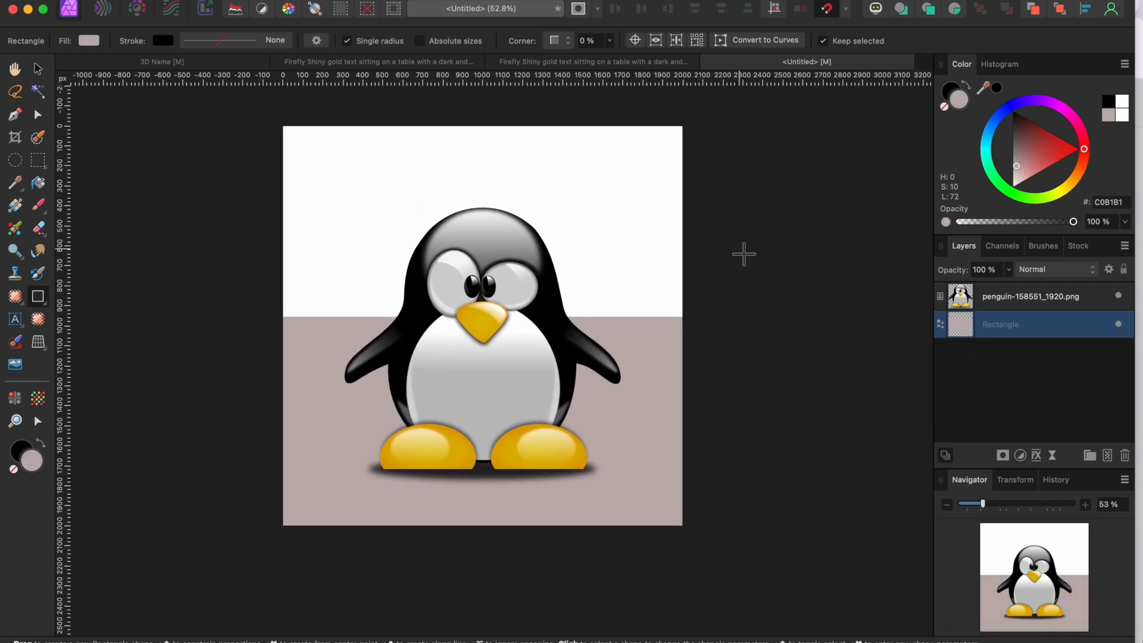
left_click(722, 319)
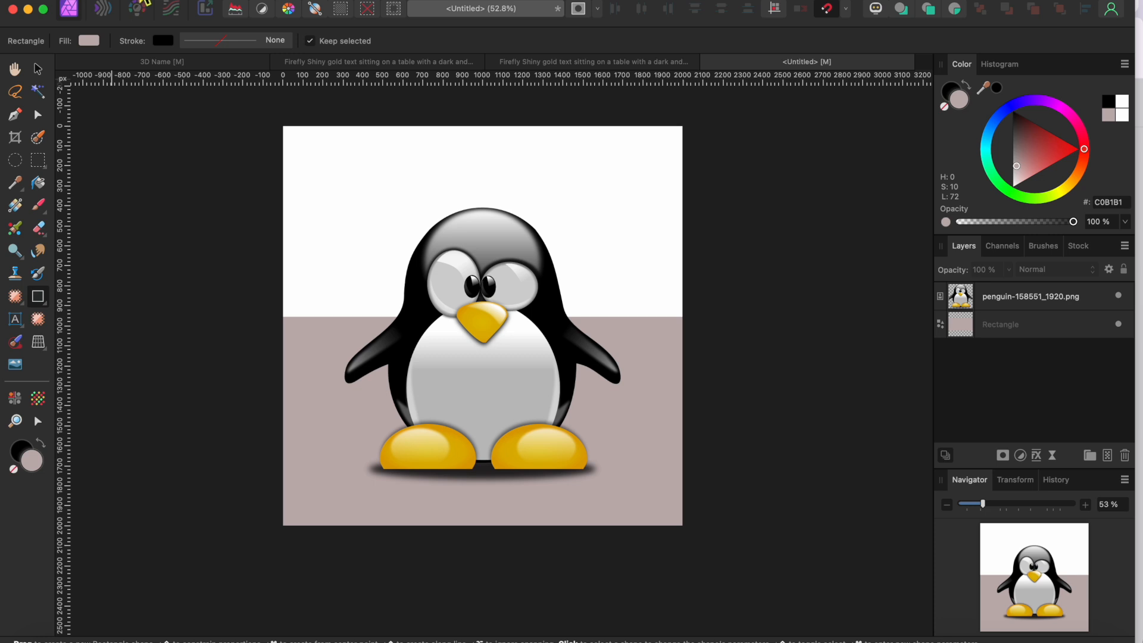
Save the document as Penguin in the Downloads folder.
left_click(141, 2)
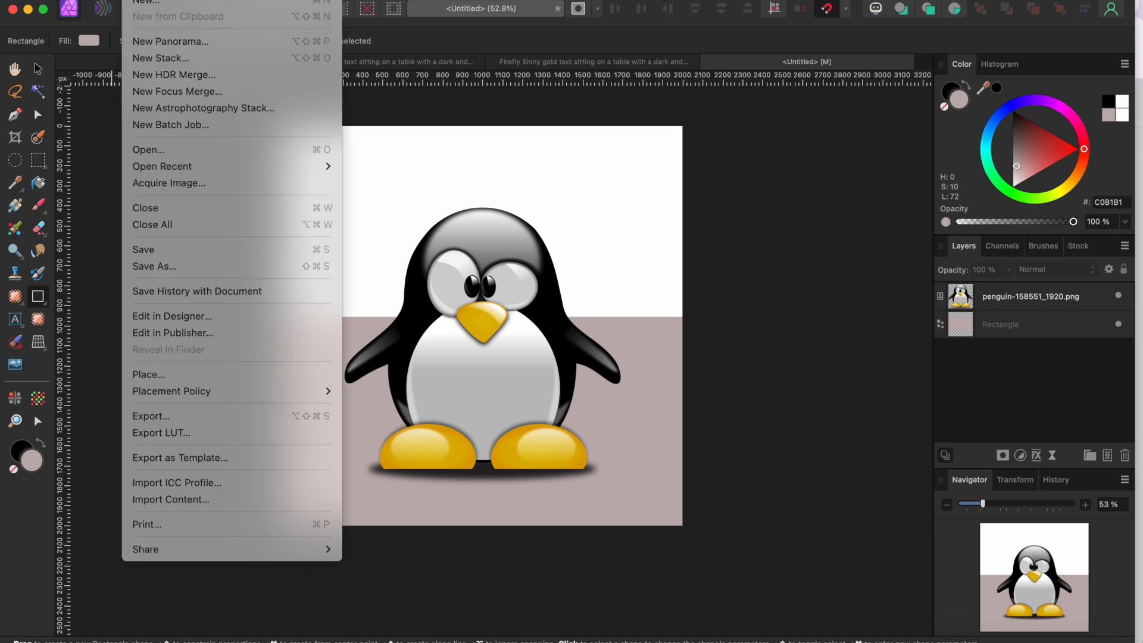
left_click(168, 250)
type("Penguin")
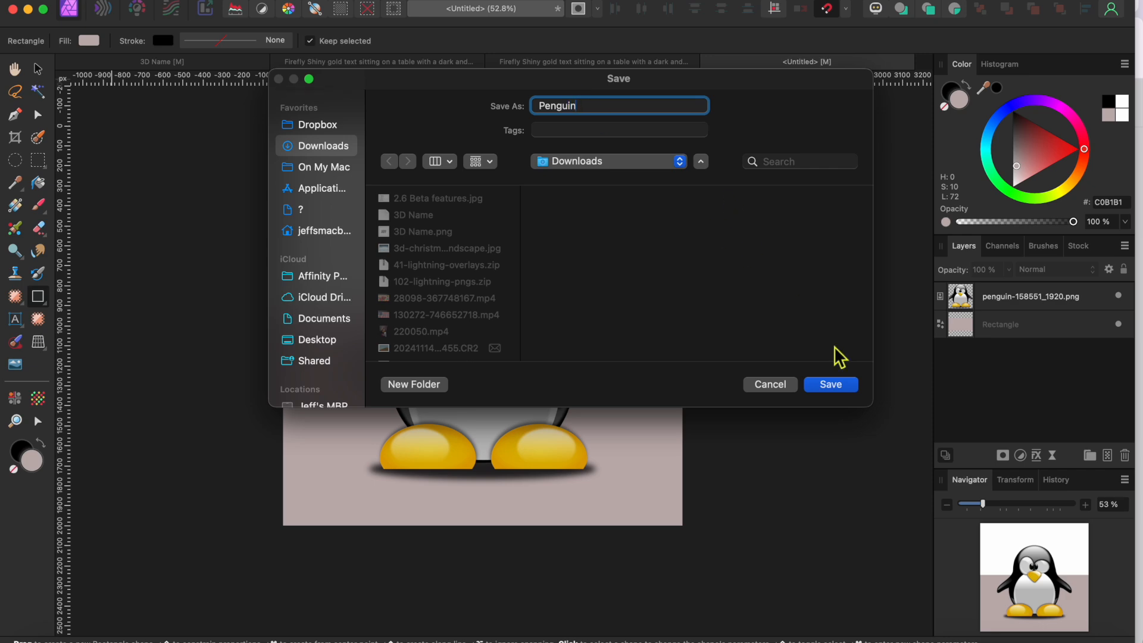
left_click(832, 384)
Export the penguin composition as a PNG named Penguin to the Downloads folder.
left_click(141, 2)
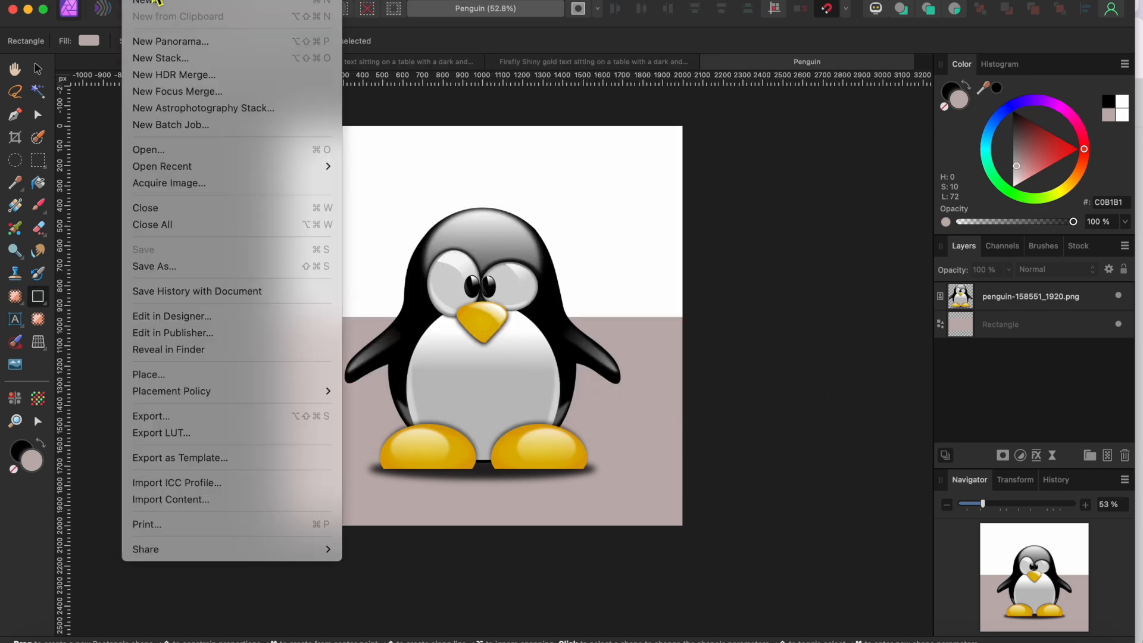
left_click(156, 415)
left_click(857, 505)
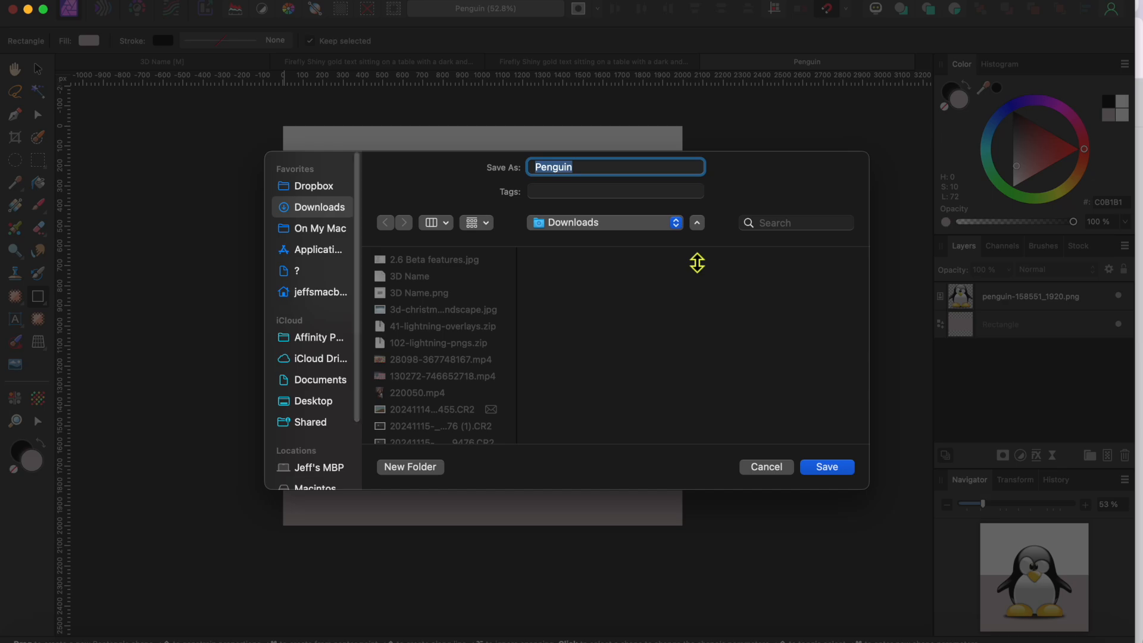
left_click(835, 469)
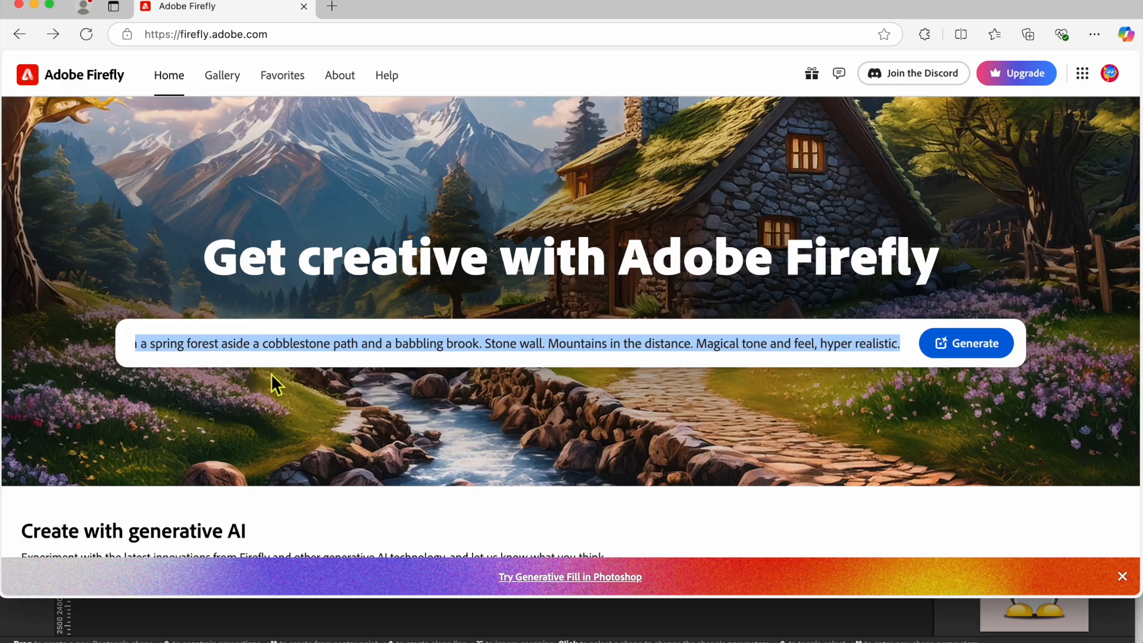
In Adobe Firefly, generate images from "shiny metal ball with reflective surface sitting on a white table with a dark background" and preview the first one.
type("shine")
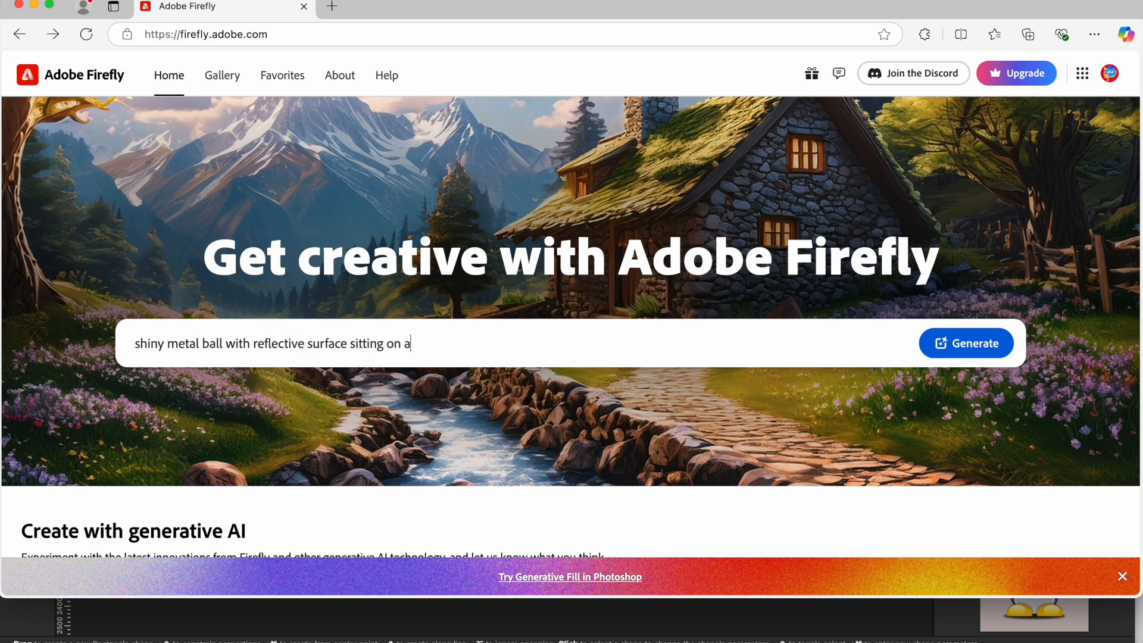
type("white table with a dark background")
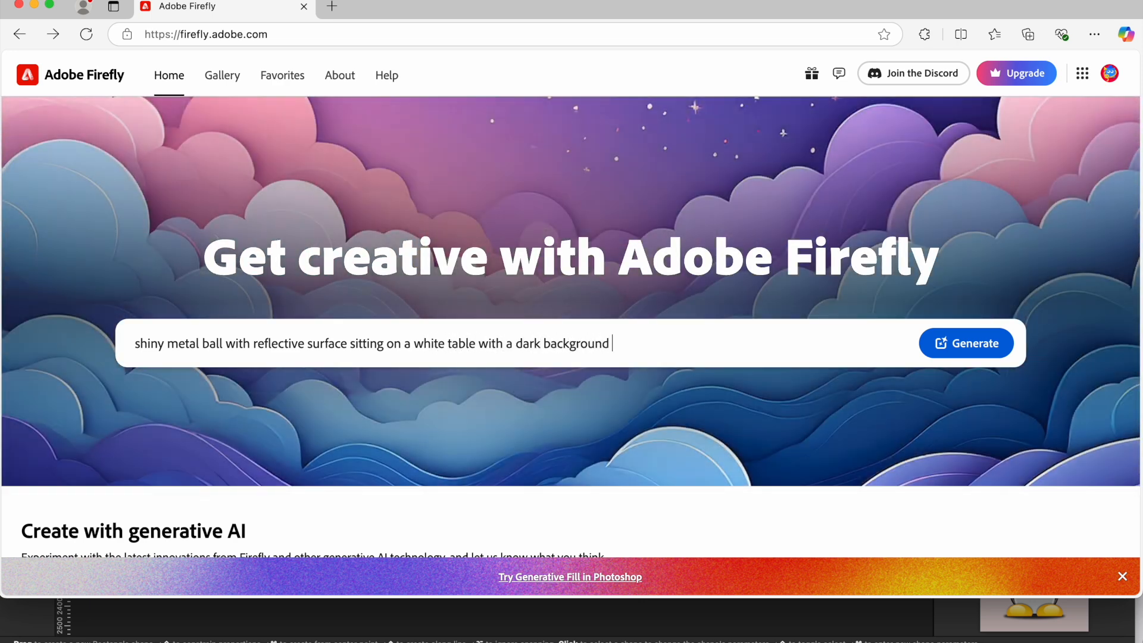
key("Return")
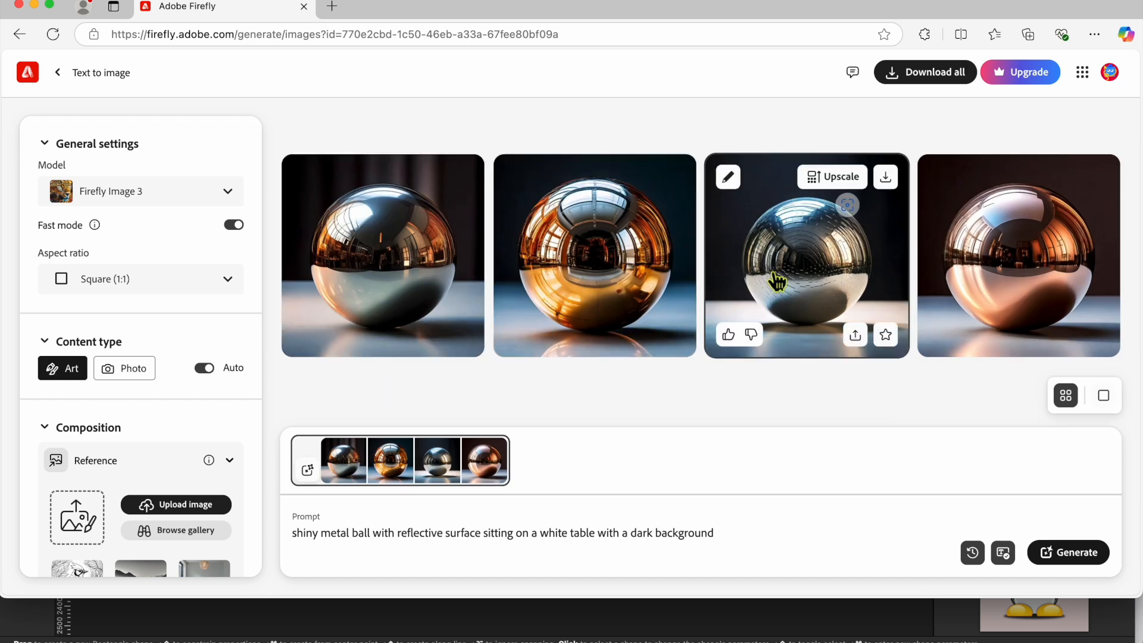
left_click(393, 261)
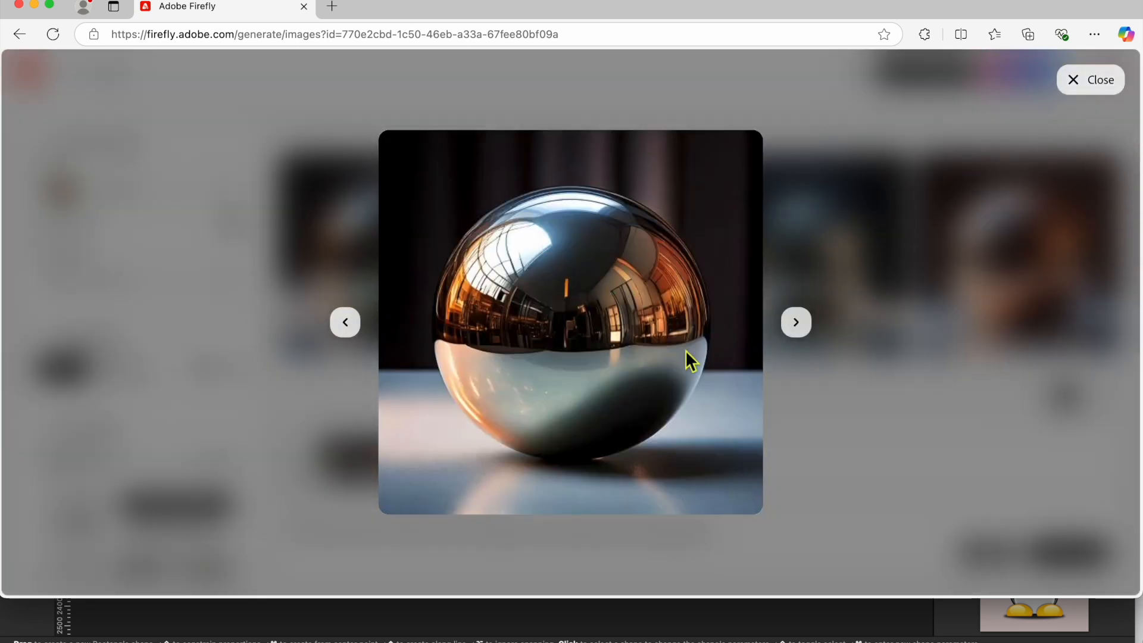
left_click(1092, 83)
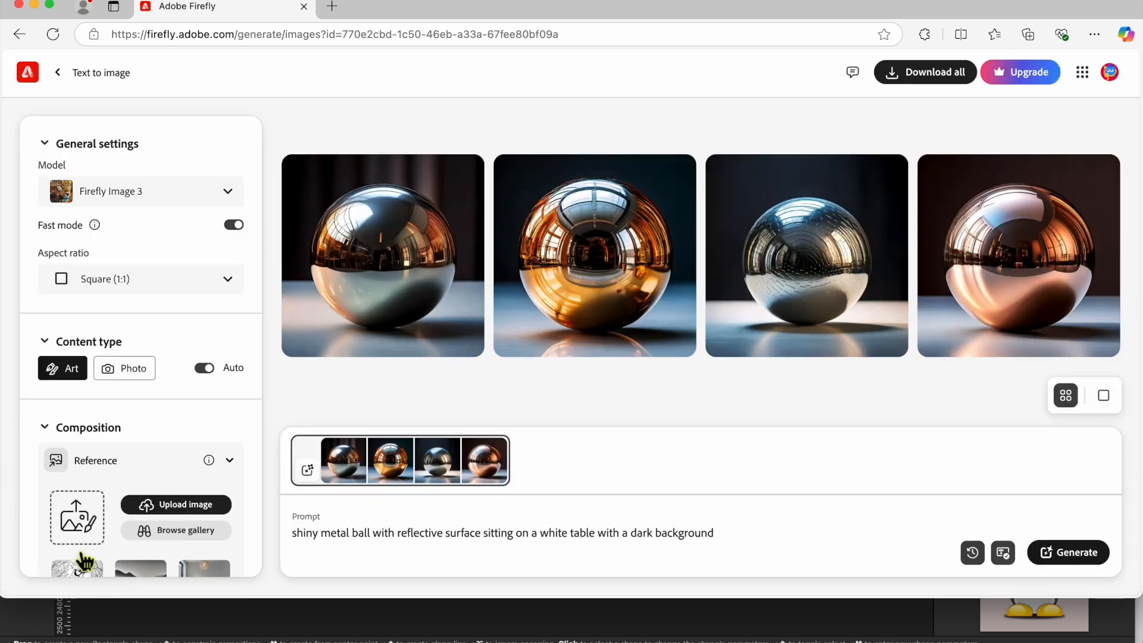
Upload Penguin.png from Downloads as the composition reference and accept the image rights notice.
scroll(112, 516, "down", 1)
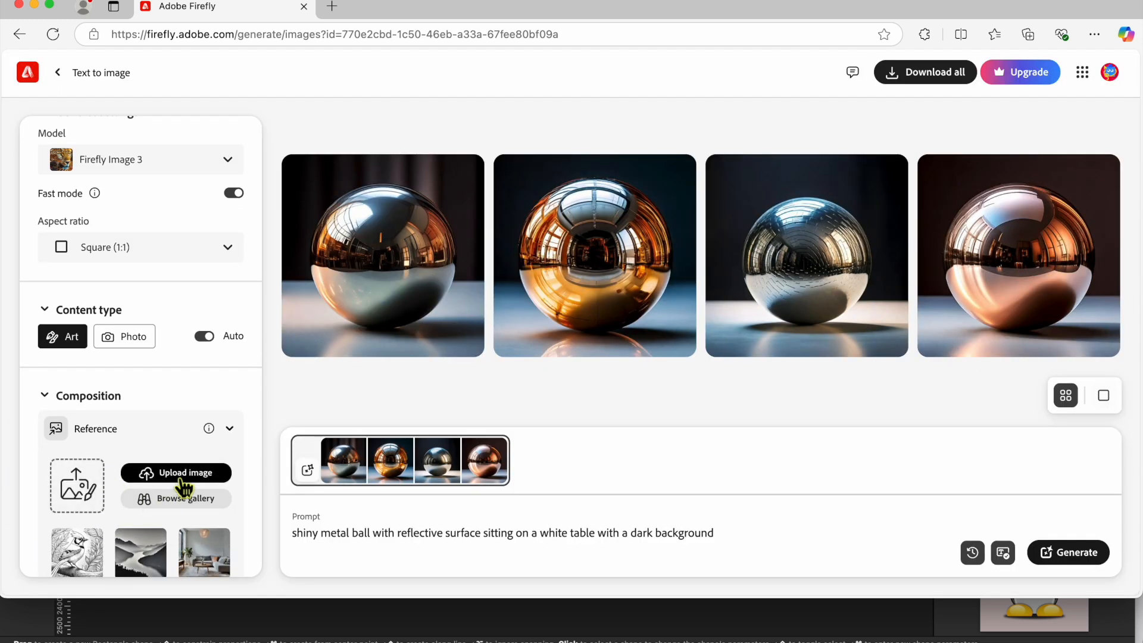
left_click(173, 473)
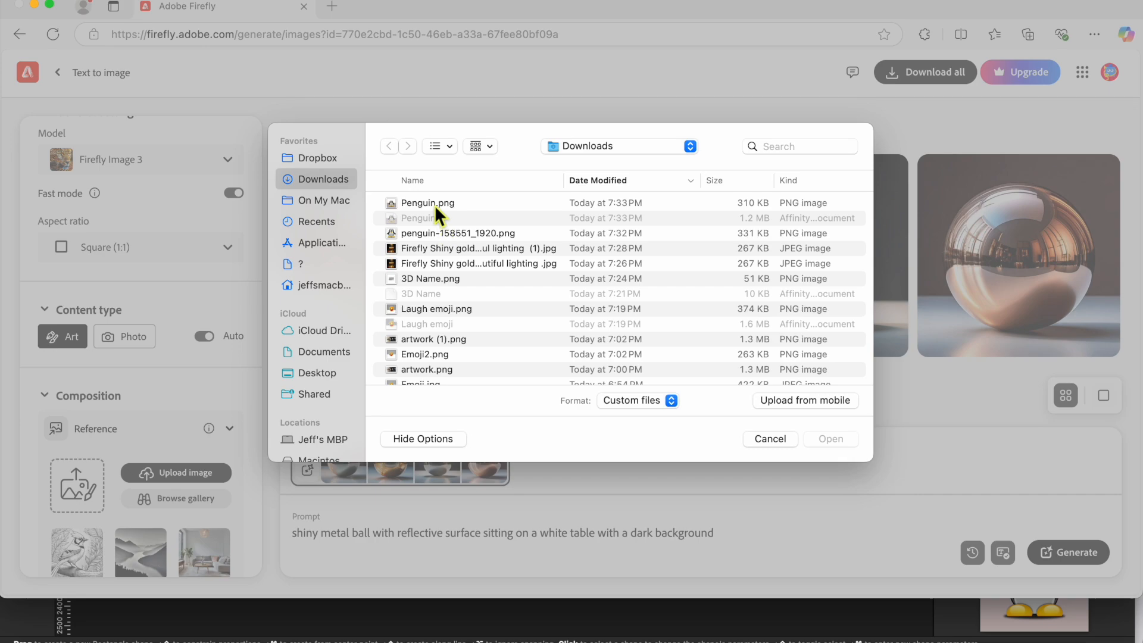
left_click(431, 203)
left_click(844, 439)
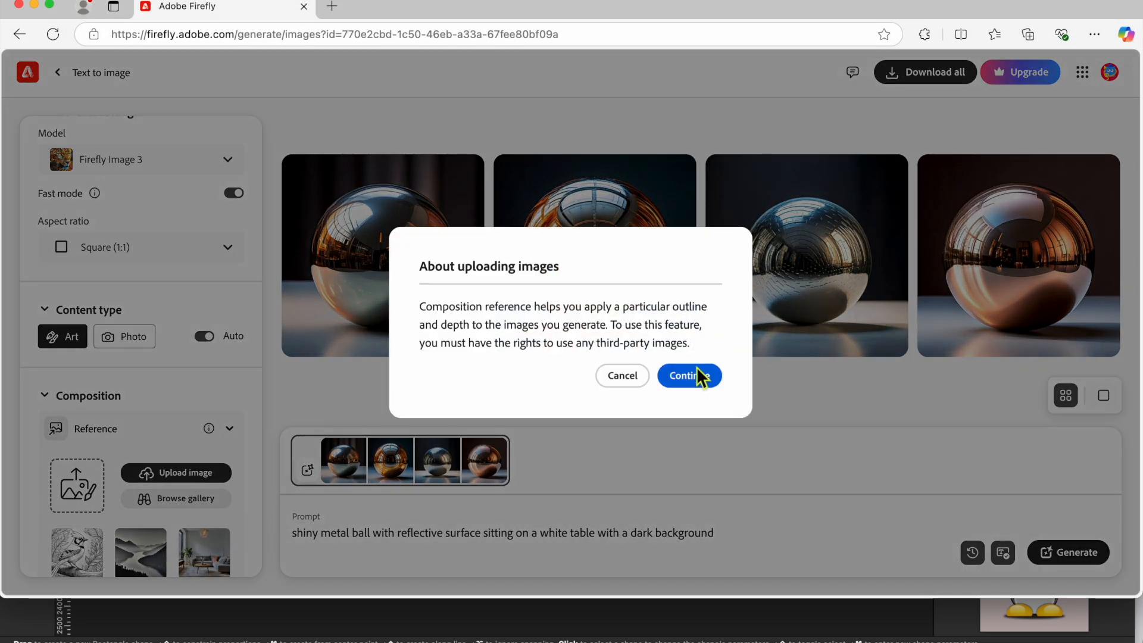
left_click(693, 375)
Replace "ball" with "penguin" in the prompt, append "with blue and green smoke in the air", and generate new images.
double_click(361, 515)
type("penguin")
left_click(763, 515)
type("with")
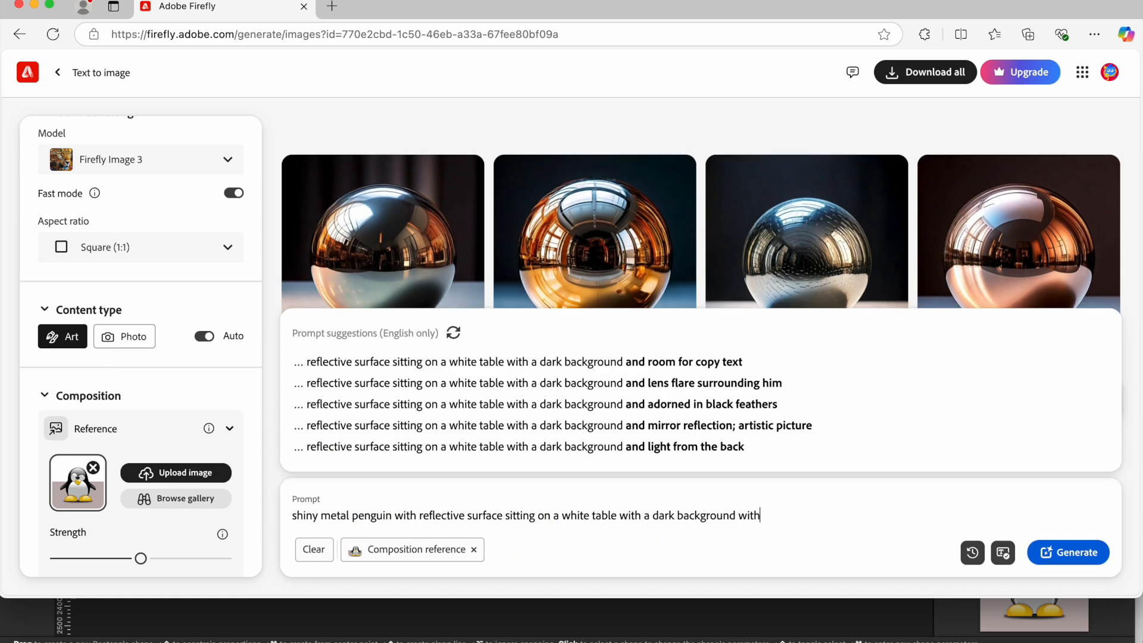
type(" blue and green smoke")
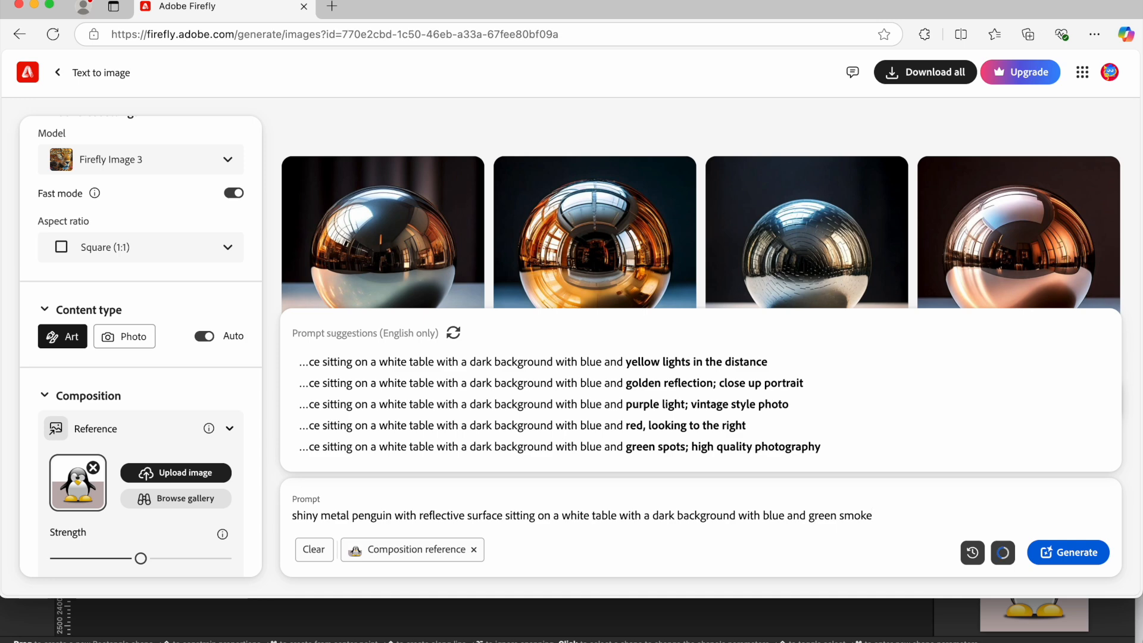
type(" in the")
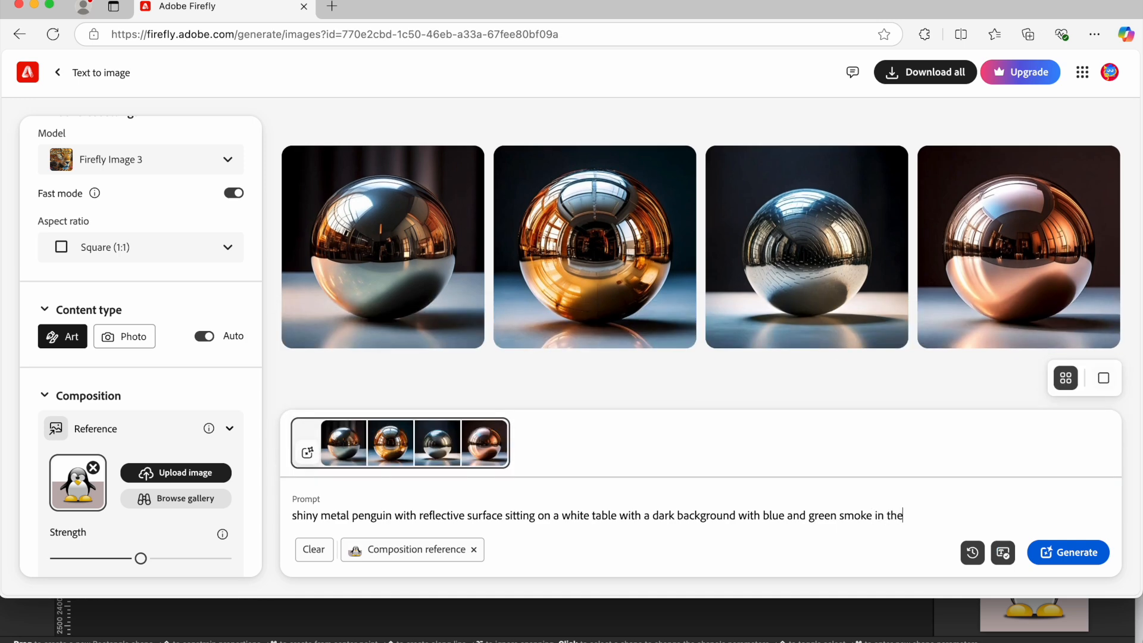
type(" air")
left_click(1059, 556)
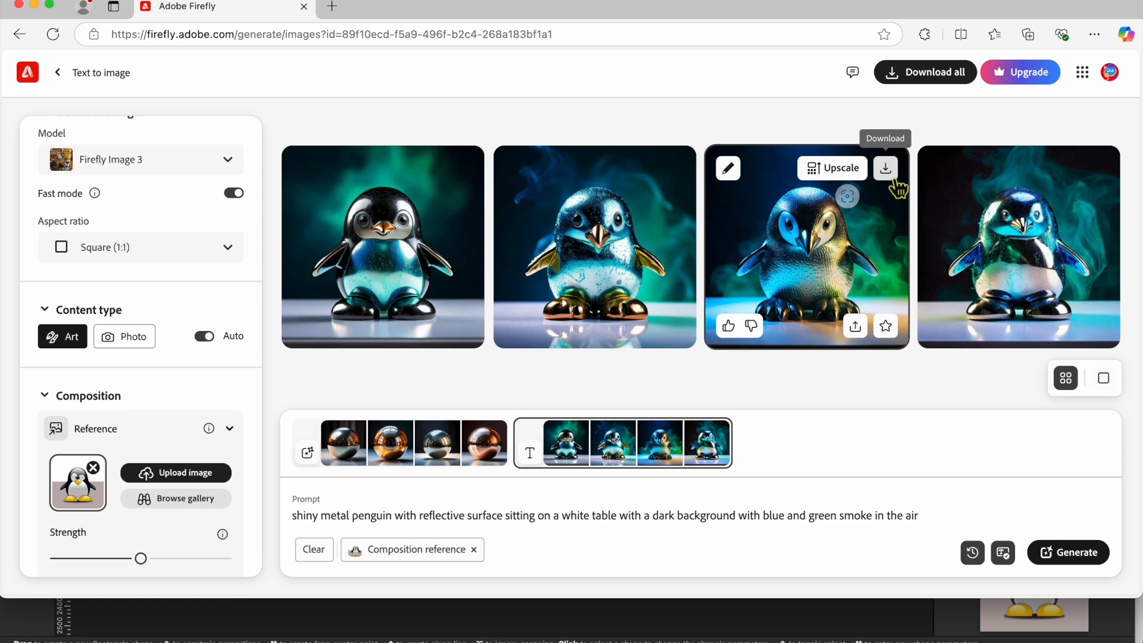
Download the third generated penguin image and open the downloaded Firefly JPEG in Affinity Photo for a closer look.
left_click(885, 169)
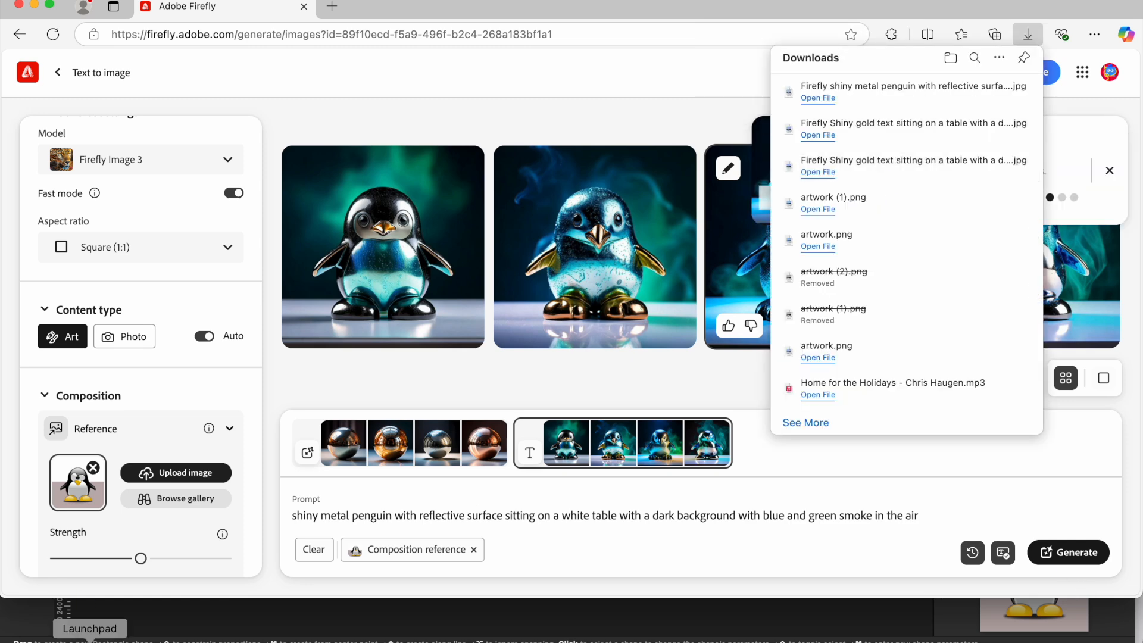
left_click(361, 642)
left_click(134, 0)
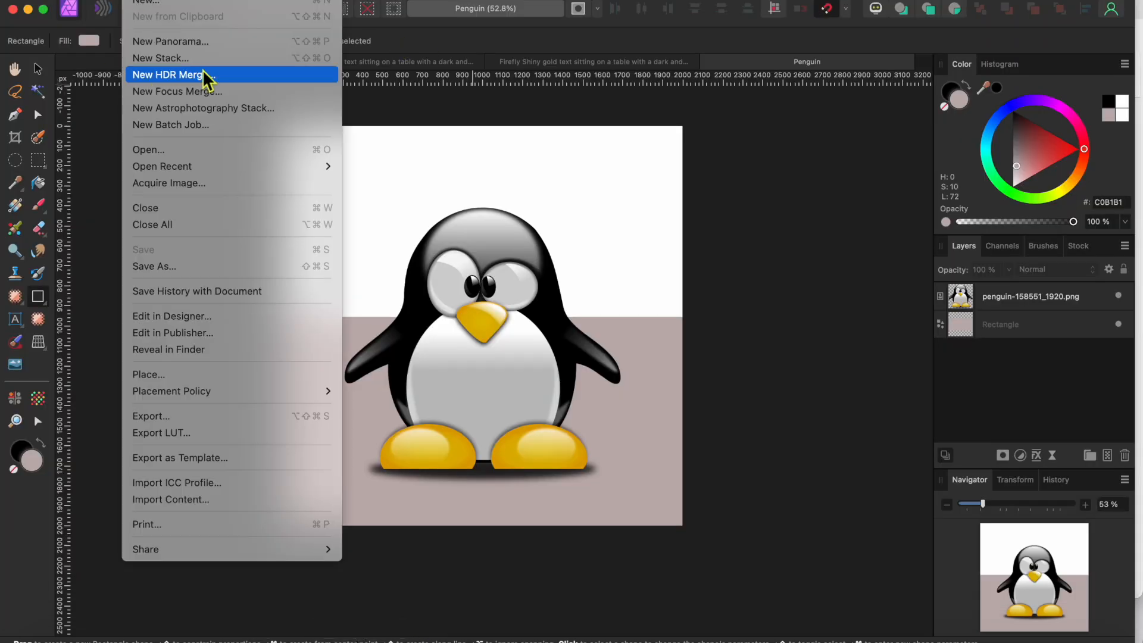
left_click(188, 156)
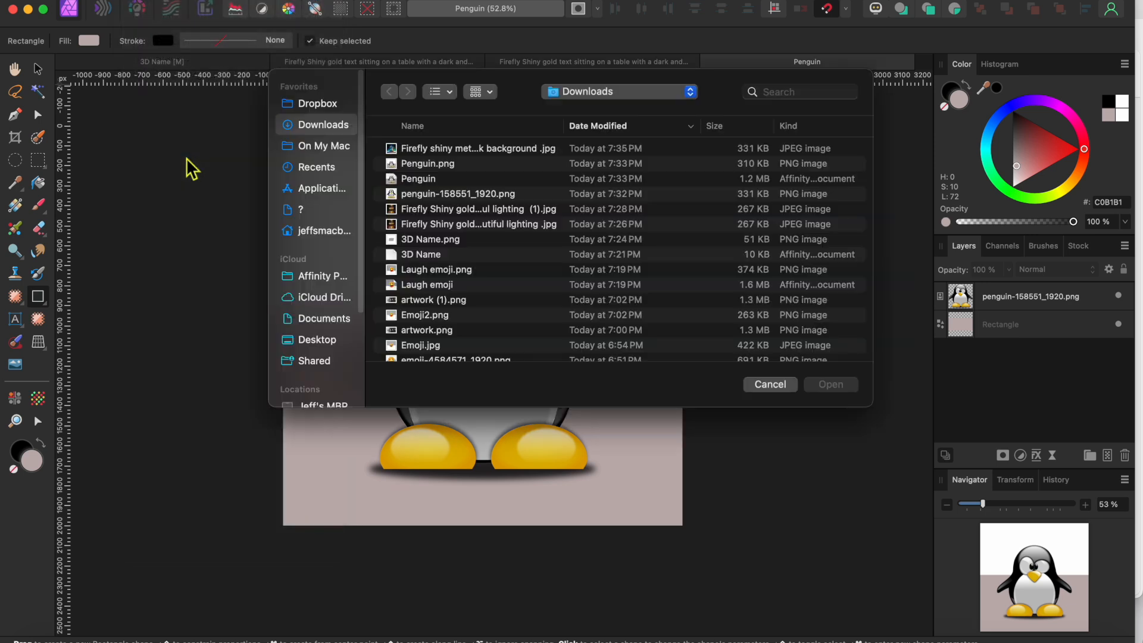
left_click(502, 152)
left_click(831, 383)
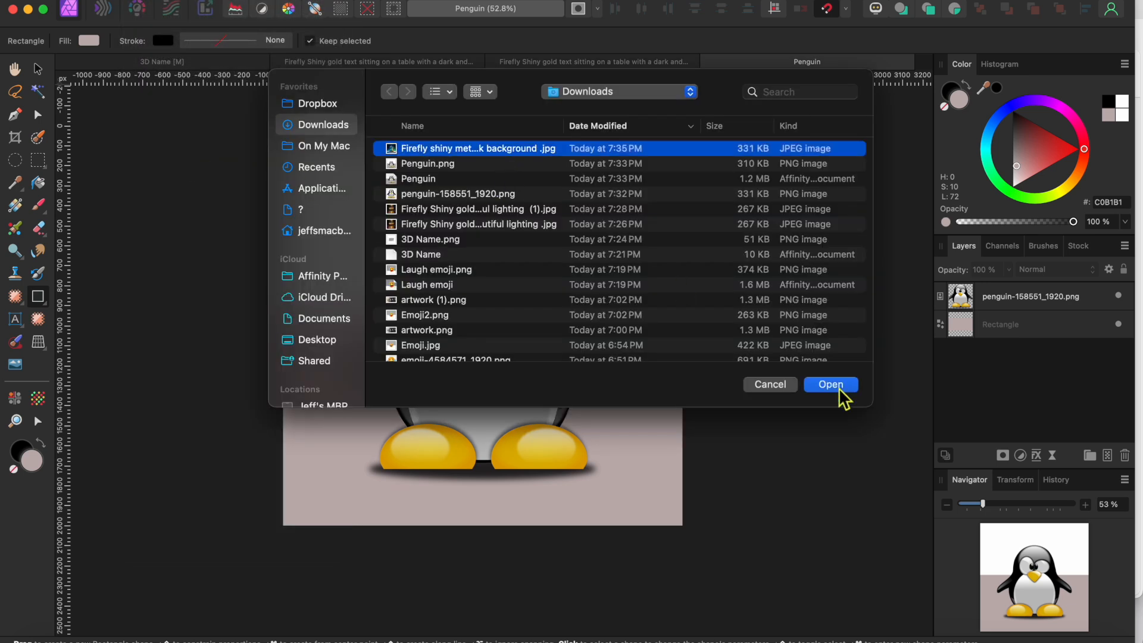
key("h")
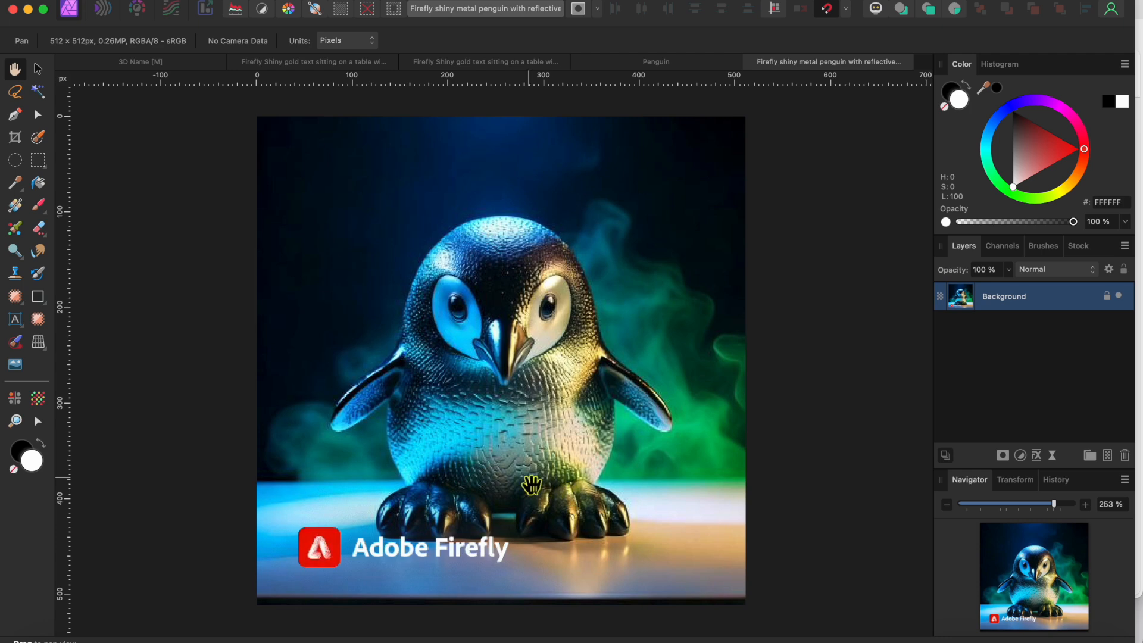
scroll(518, 480, "up", 5)
scroll(515, 470, "down", 3)
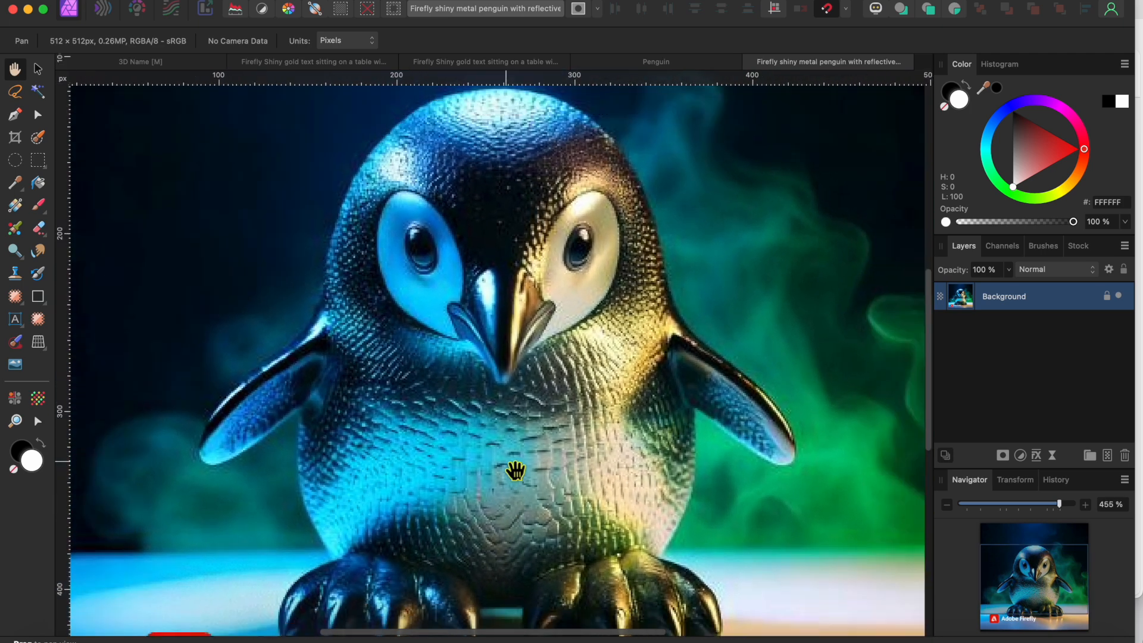